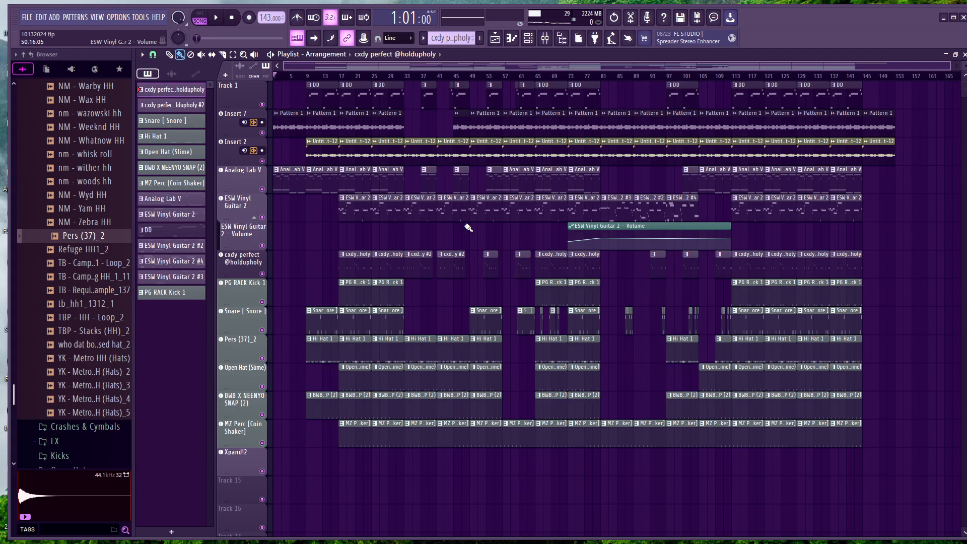
Play the song from the start and review the mixer levels during playback
click(219, 24)
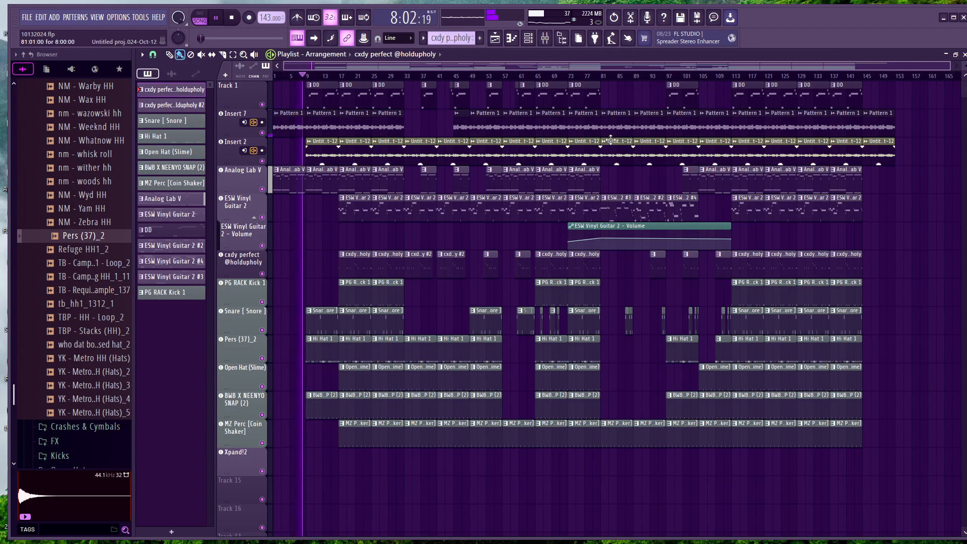
click(554, 41)
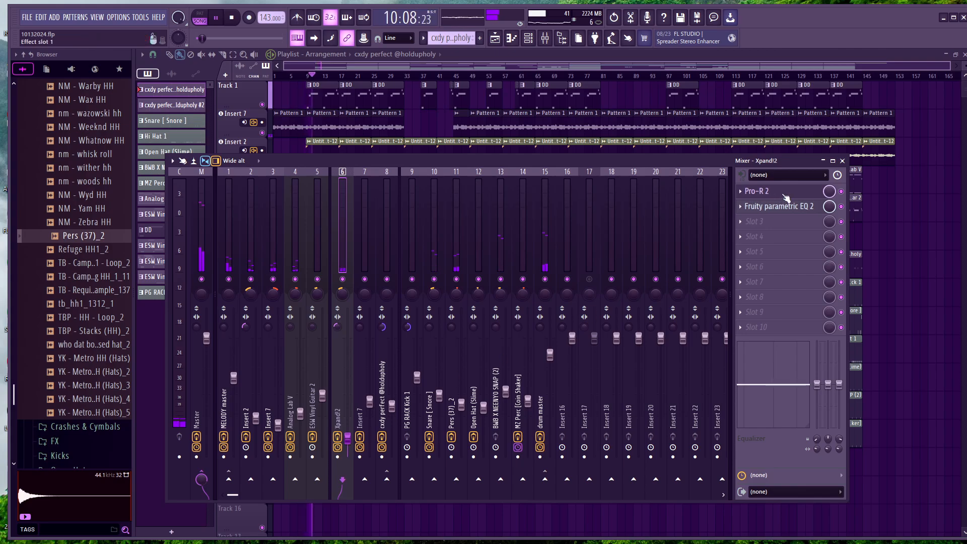
click(842, 161)
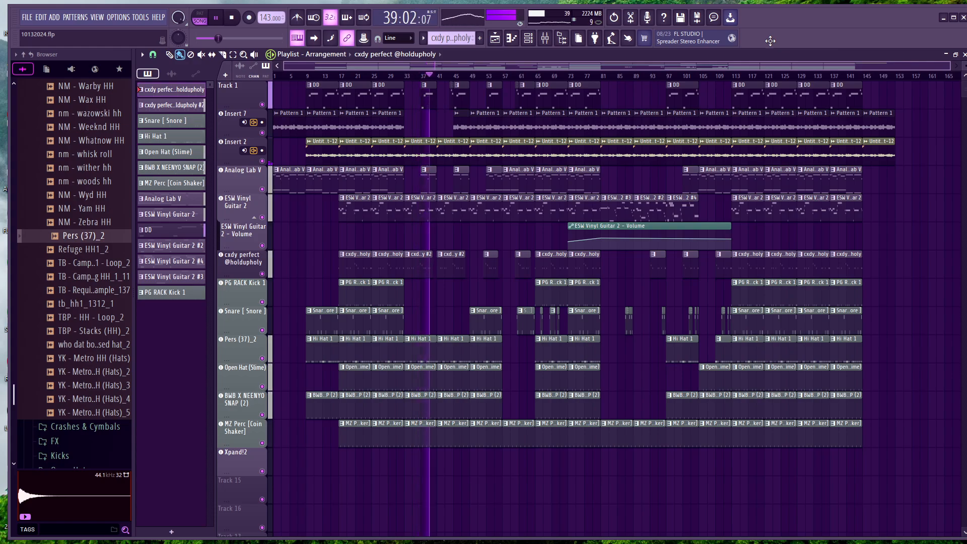
right_click(770, 41)
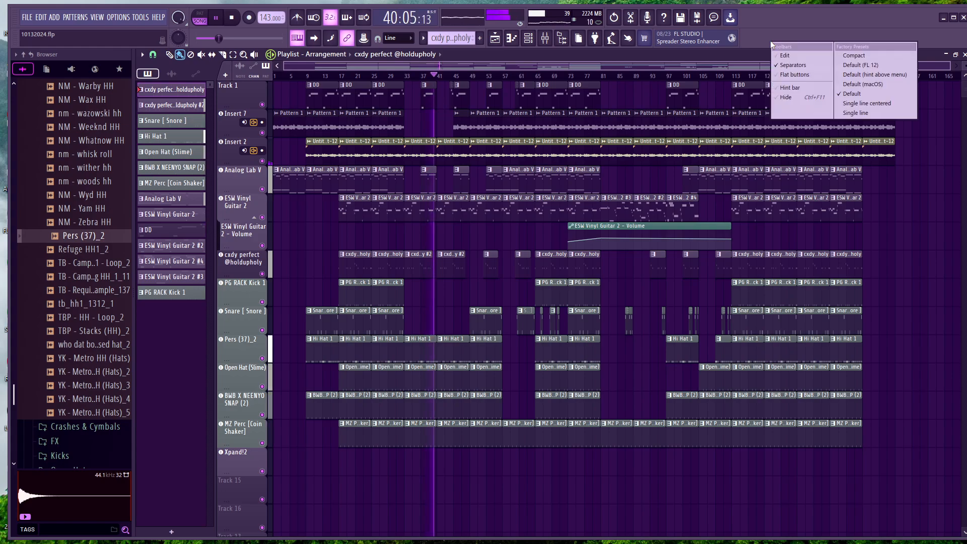
click(779, 25)
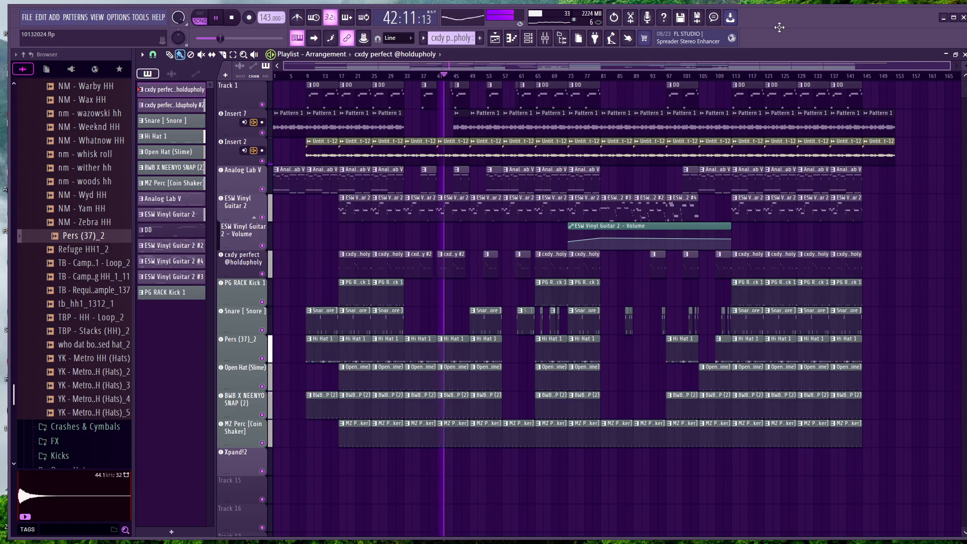
Check the ESW Vinyl Guitar 2 track in the mixer while the song plays
click(544, 37)
click(319, 411)
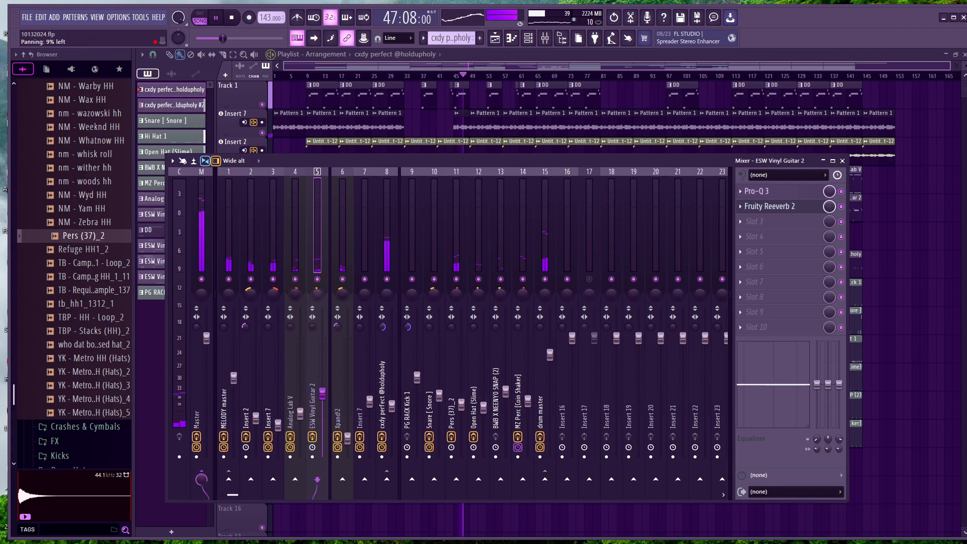
click(842, 161)
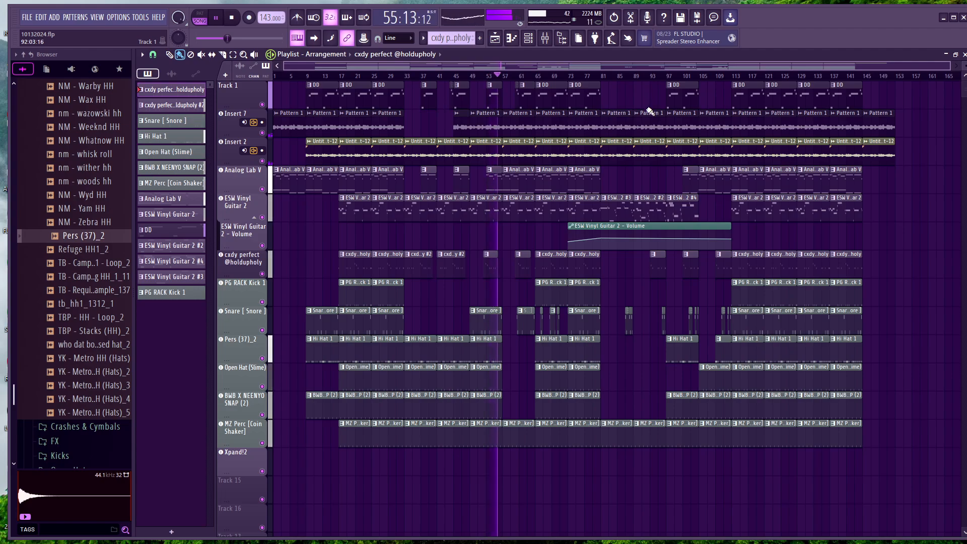
Lower the mixer volumes of the Insert 2 and Insert 7 tracks slightly while the song plays
click(545, 37)
click(300, 413)
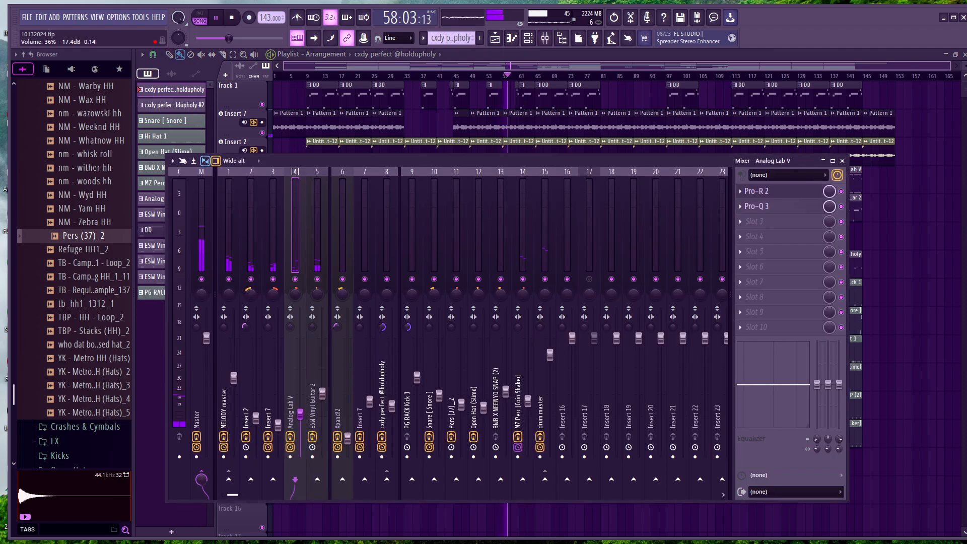
drag(278, 425, 256, 424)
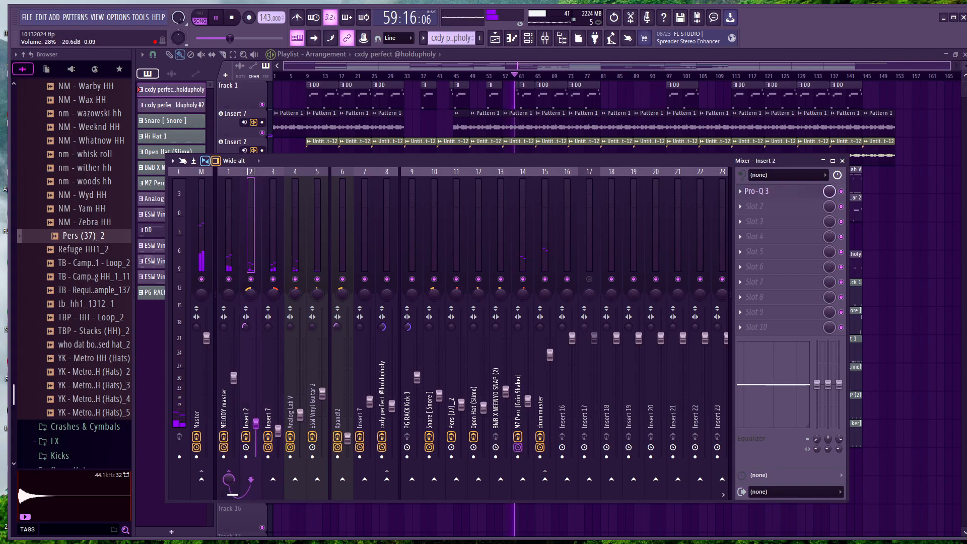
click(265, 424)
drag(256, 422, 256, 426)
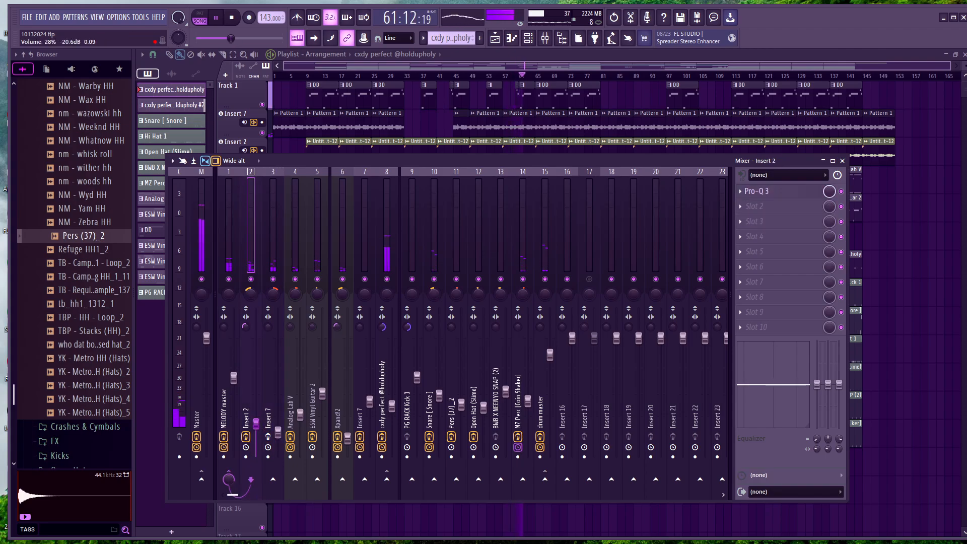
click(278, 430)
drag(278, 434, 278, 436)
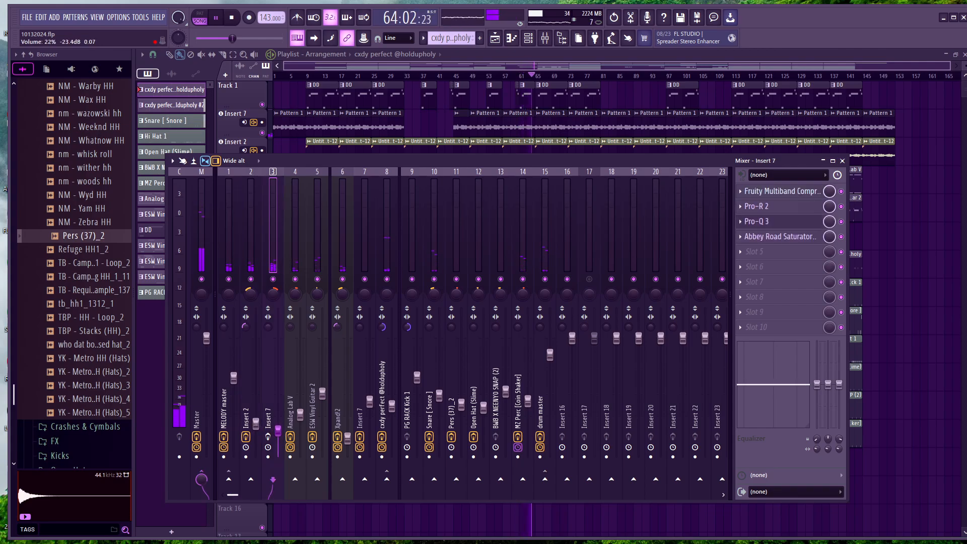
click(842, 161)
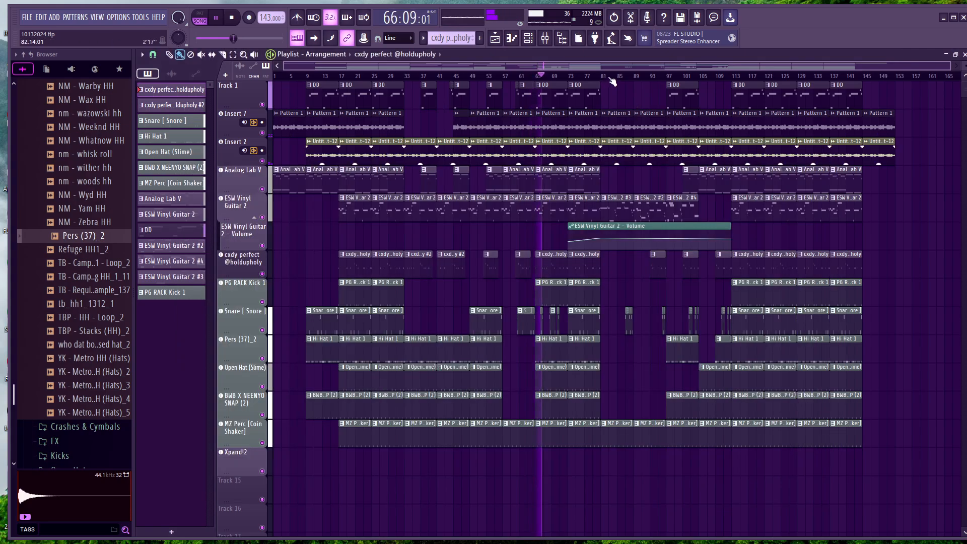
Check the Xpand!2 track in the mixer, and stop the song once it has played through to the end
click(545, 38)
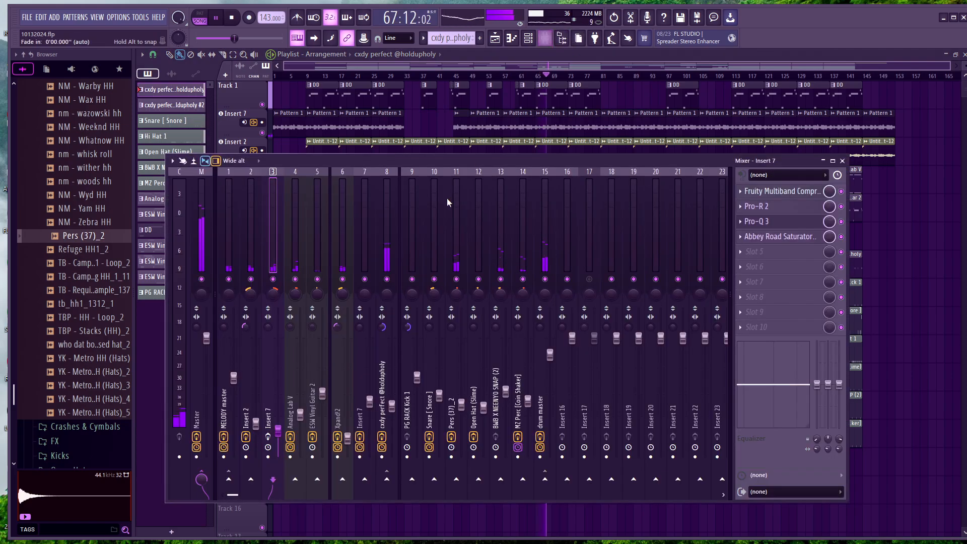
click(347, 434)
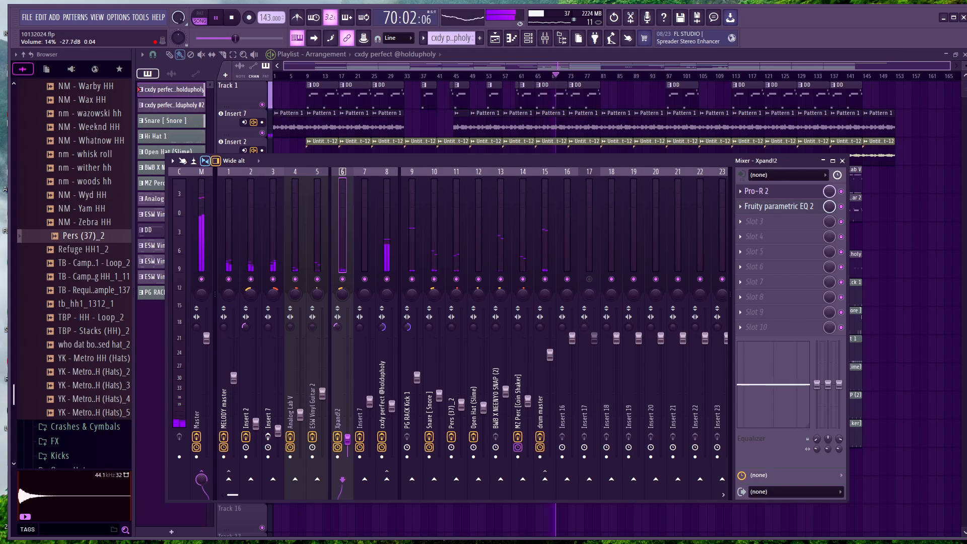
click(842, 161)
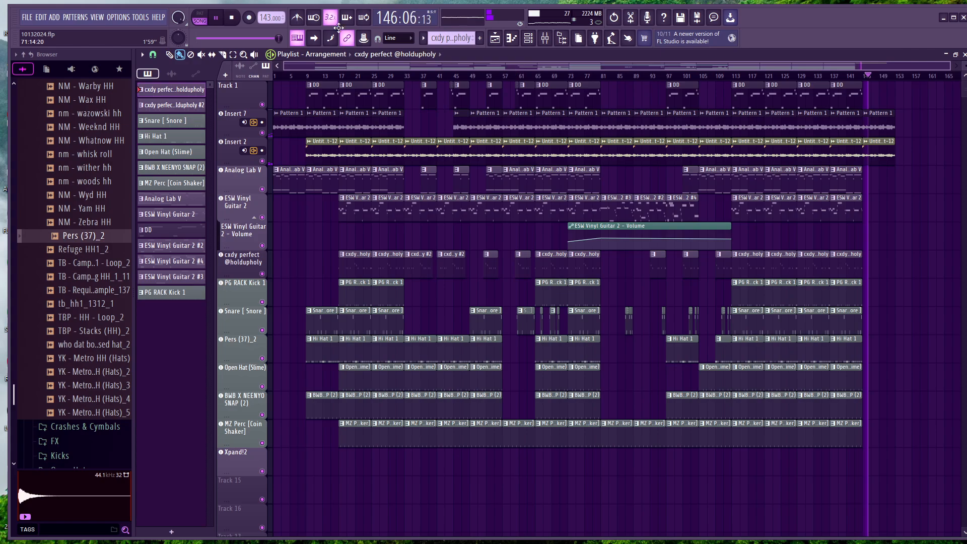
click(218, 19)
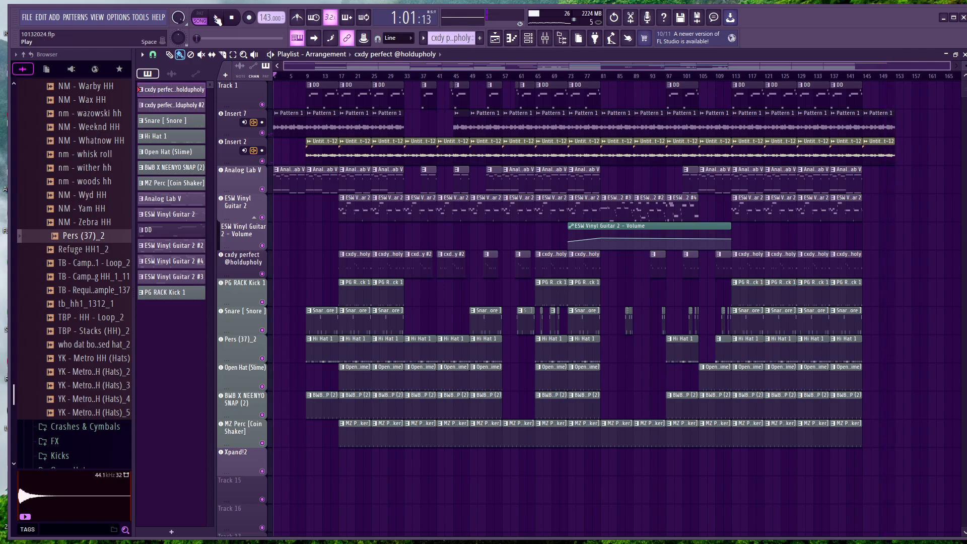
Solo the Analog Lab V track in the playlist and play it from the start
mouse_move(564, 543)
right_click(262, 190)
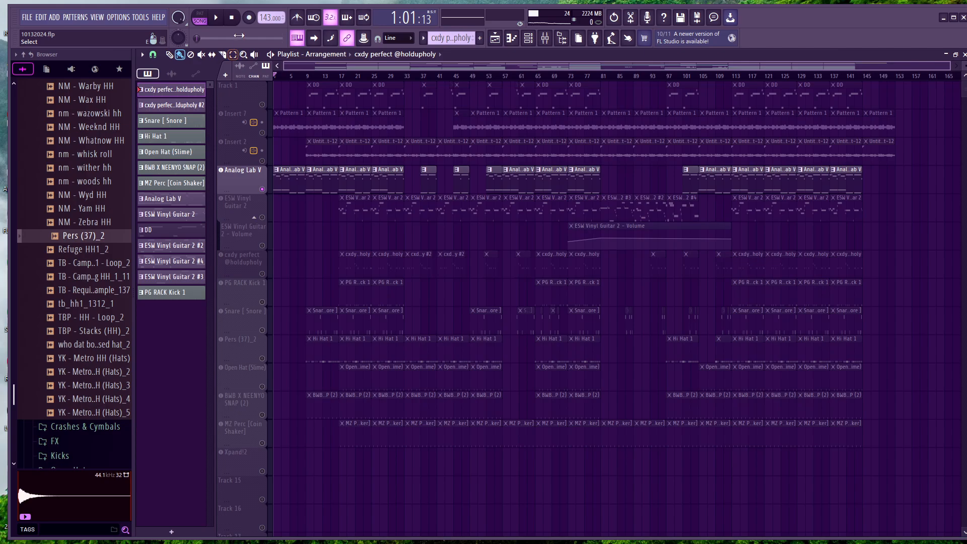
click(220, 27)
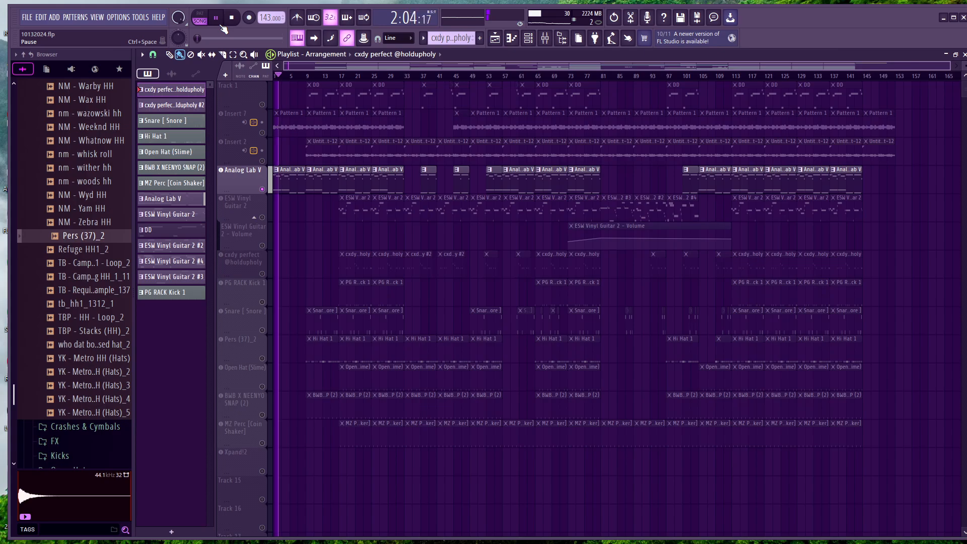
Open the Analog Lab V instrument from the channel rack to view its Old Music Box preset, and close both windows
click(529, 38)
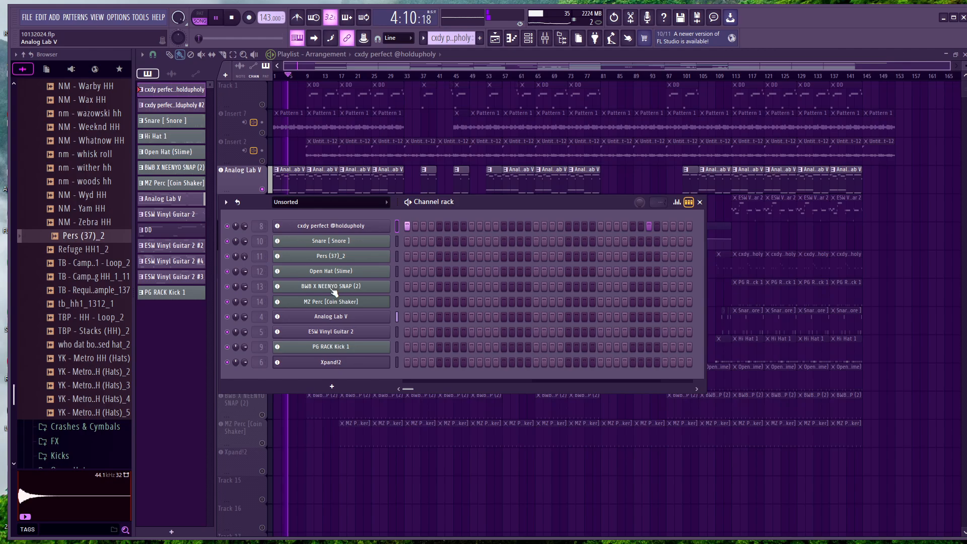
click(338, 318)
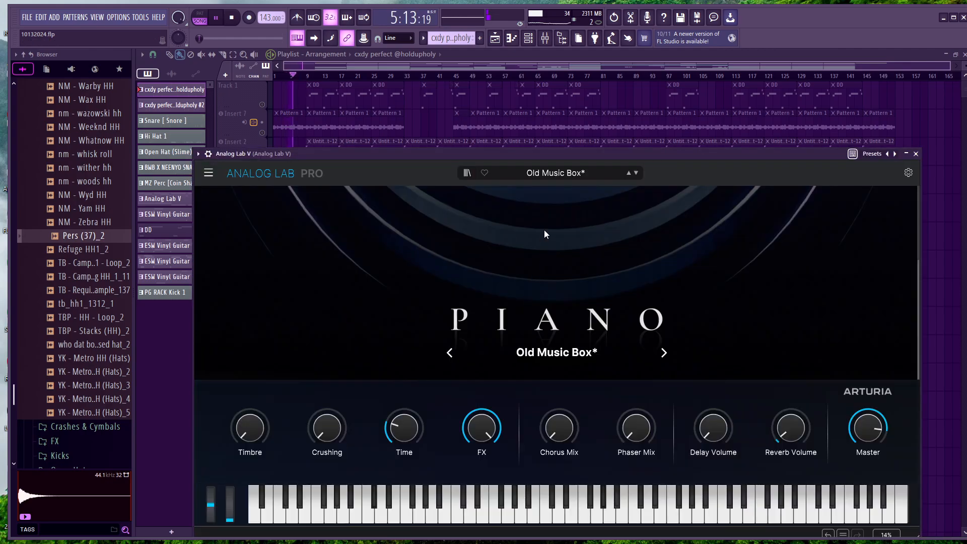
click(916, 154)
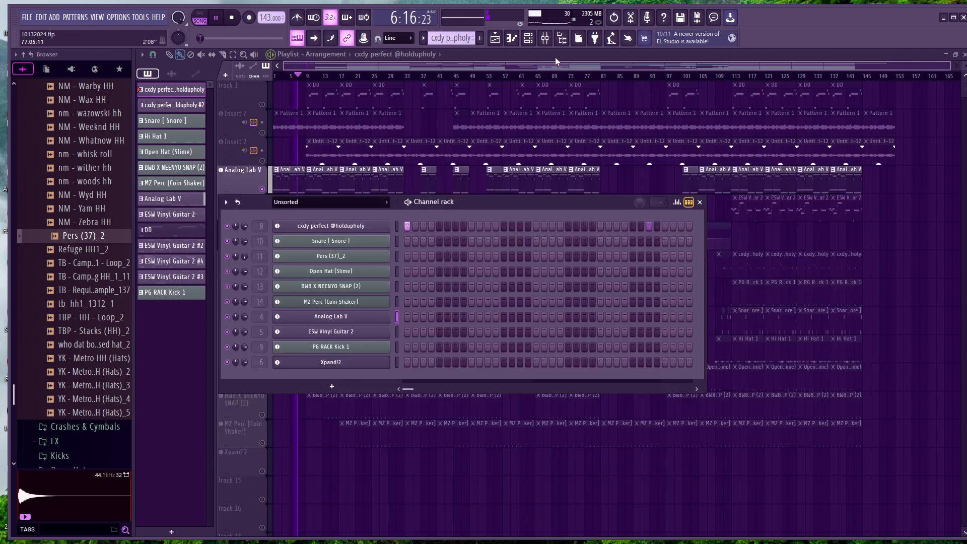
click(528, 38)
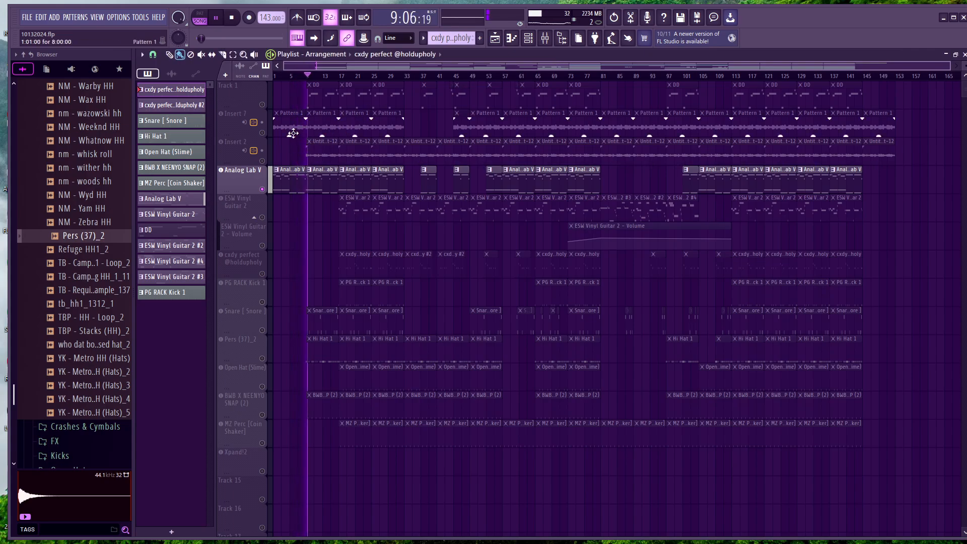
Stop playback and unsolo the Analog Lab V track so all playlist tracks are active
click(219, 23)
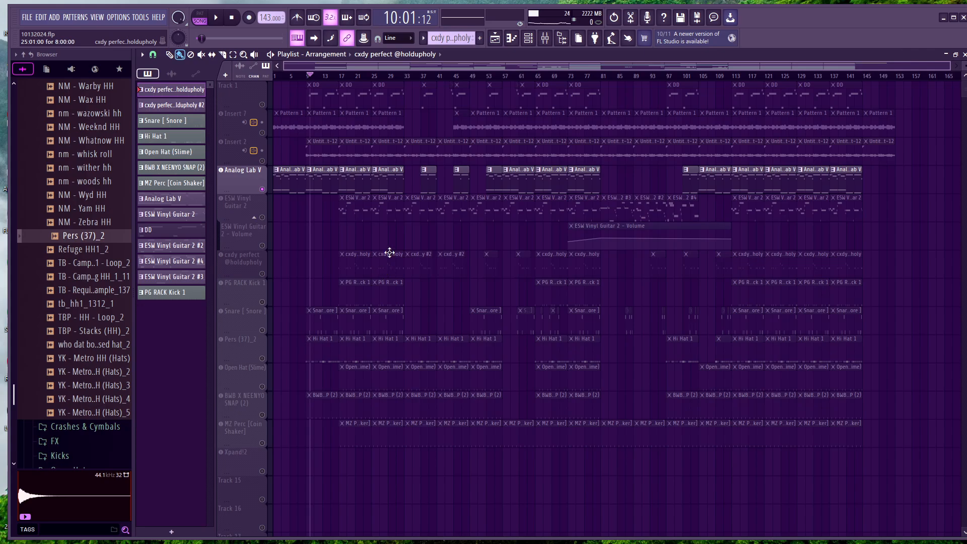
right_click(262, 189)
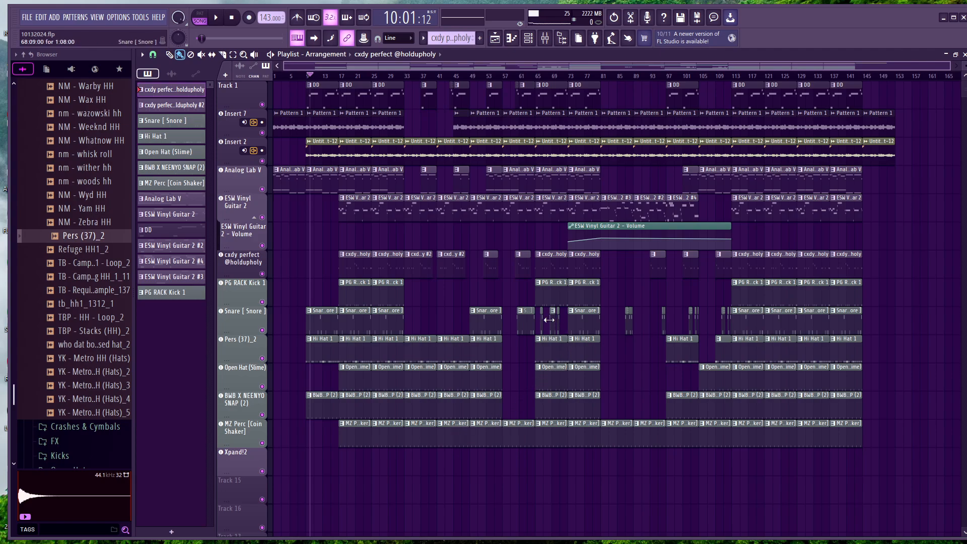
Examine the playlist arrangement around bars 81 to 113, including the snare fills and the ESW Vinyl Guitar 2 pattern variations
scroll(517, 320, up, 3)
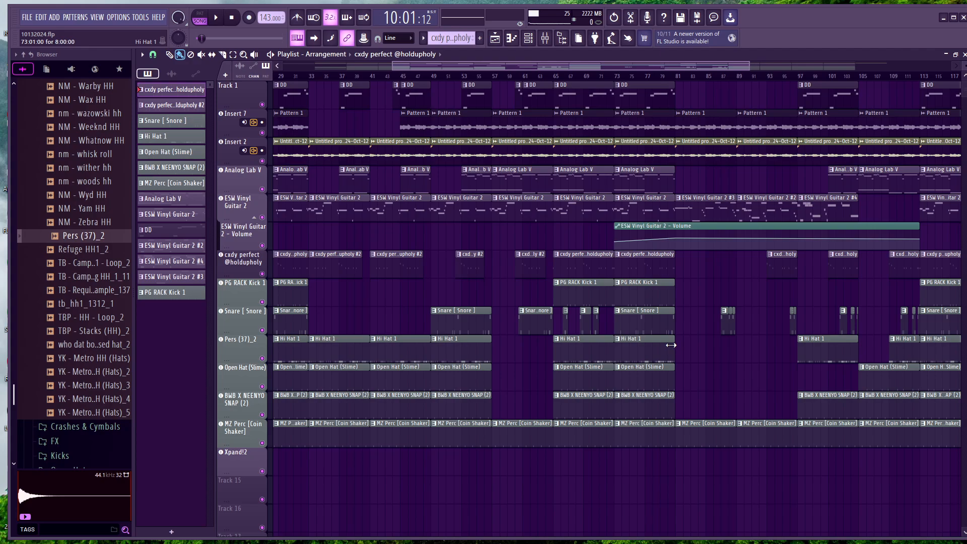
scroll(675, 342, down, 3)
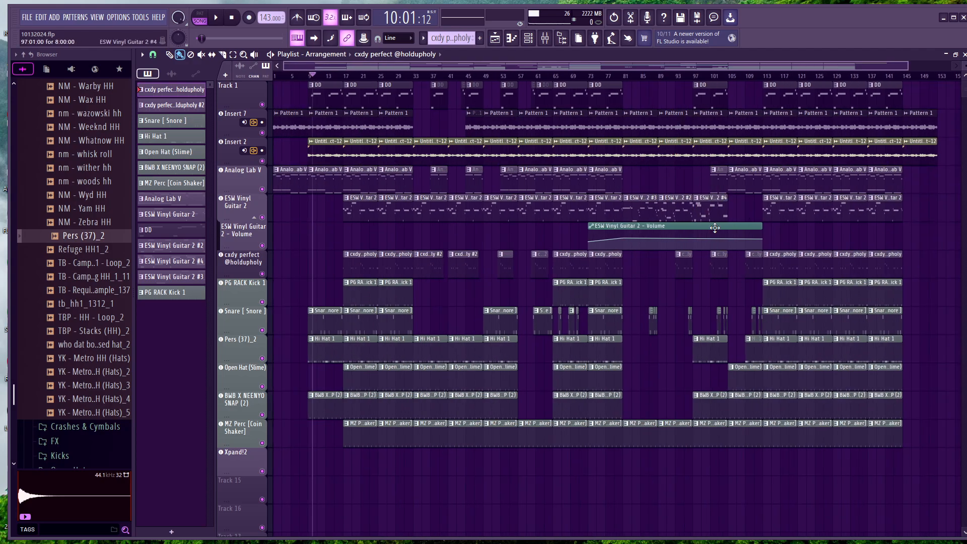
scroll(700, 333, up, 3)
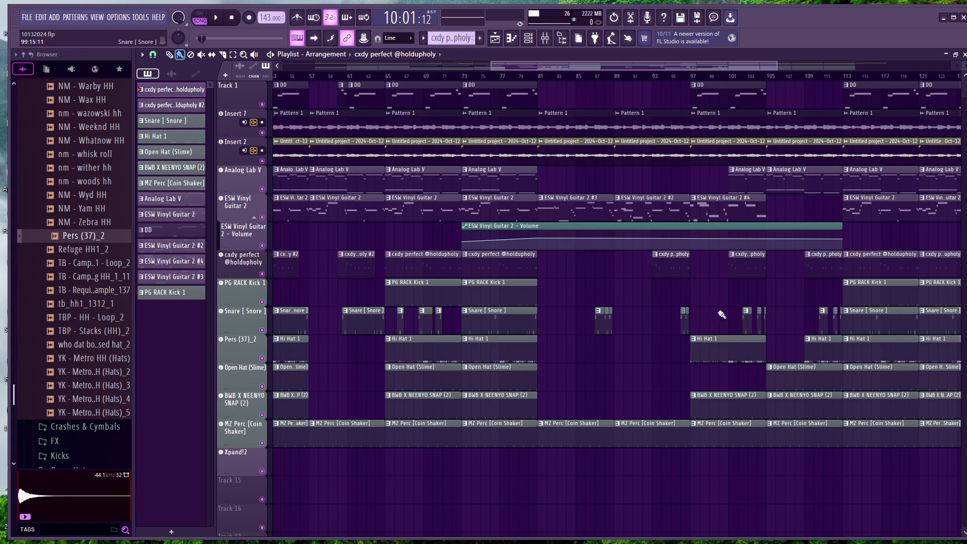
scroll(595, 322, up, 2)
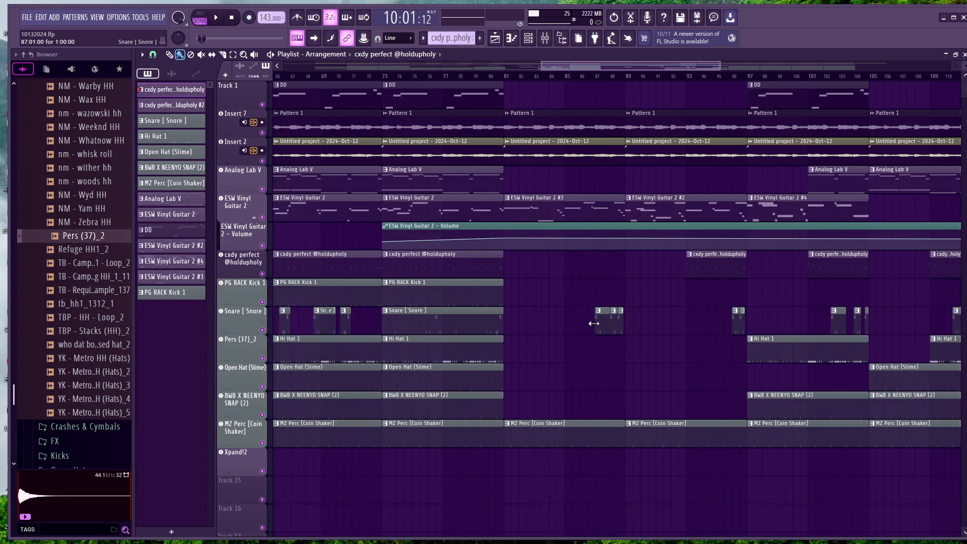
scroll(594, 323, down, 3)
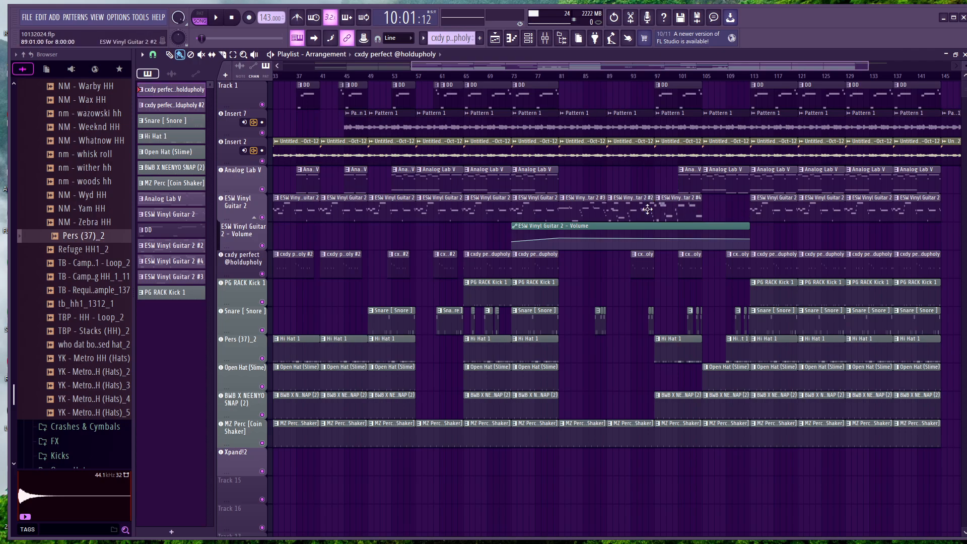
scroll(634, 205, up, 5)
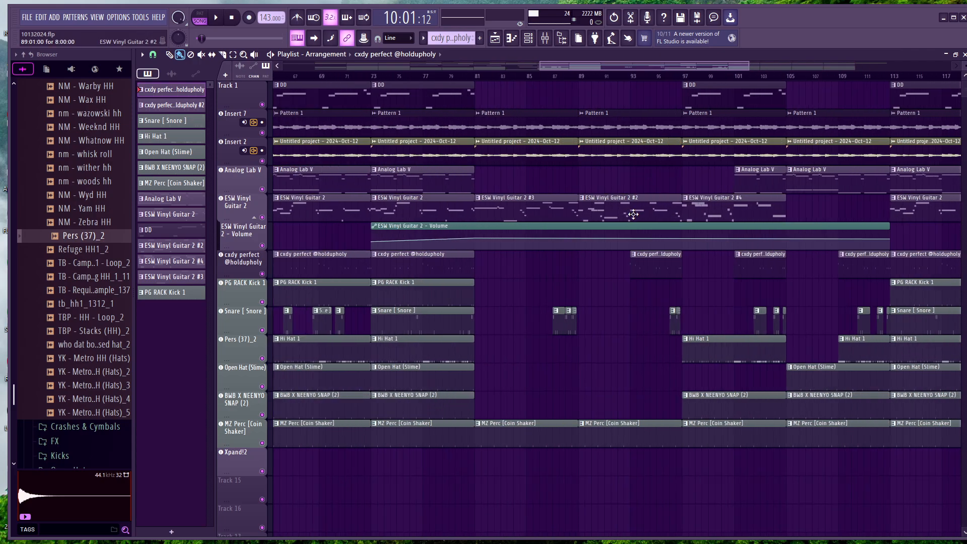
scroll(579, 213, down, 1)
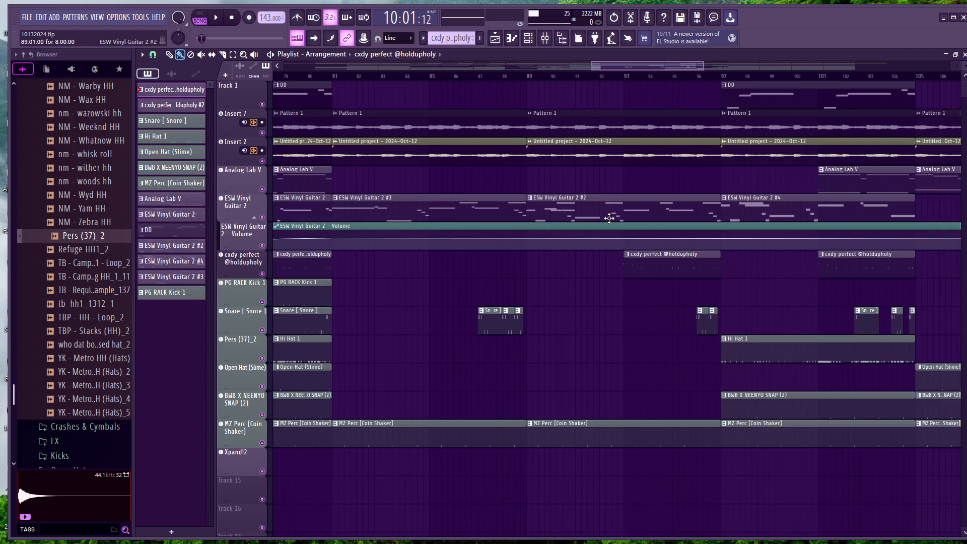
scroll(609, 218, down, 1)
scroll(610, 218, down, 5)
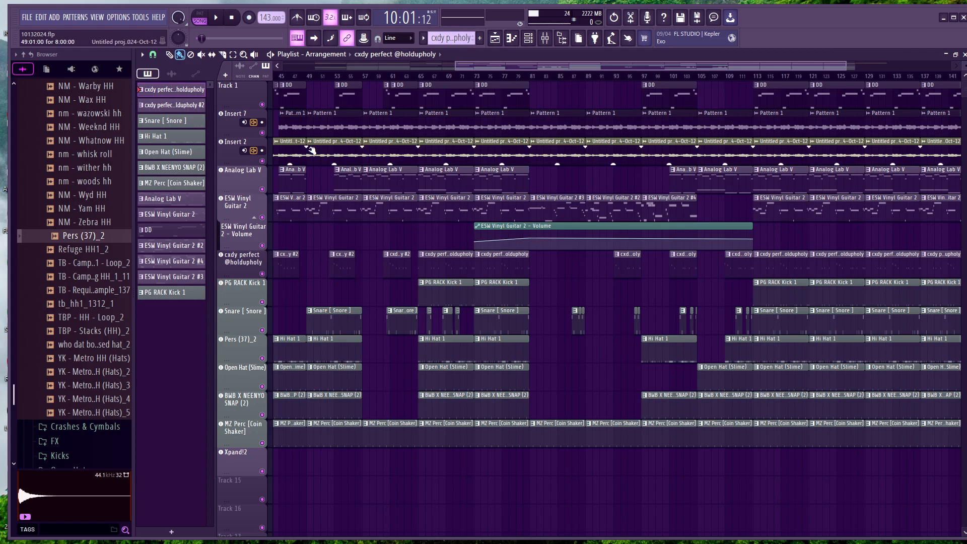
Solo the Insert 2 and Insert 7 audio tracks together and play them from the start of the song
right_click(262, 161)
click(262, 133)
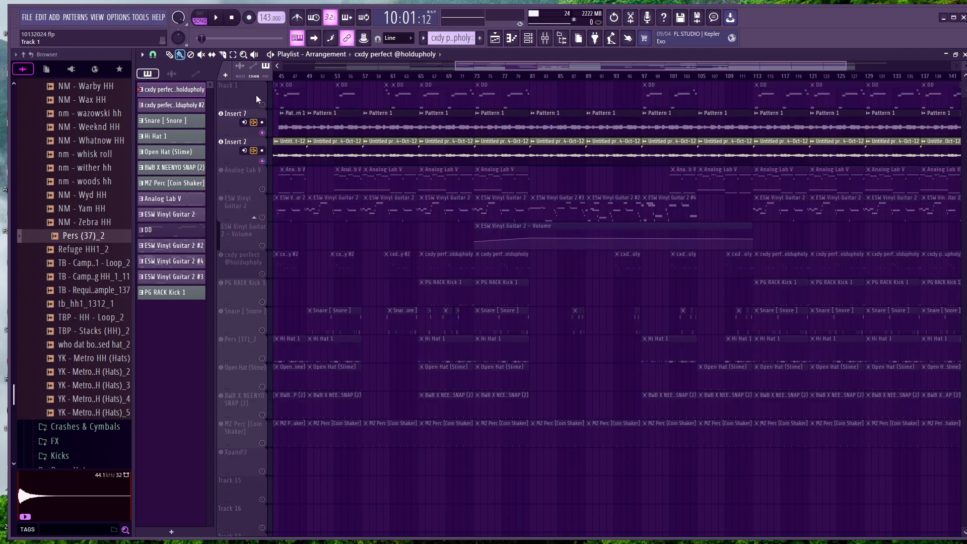
click(231, 18)
drag(492, 70, 308, 84)
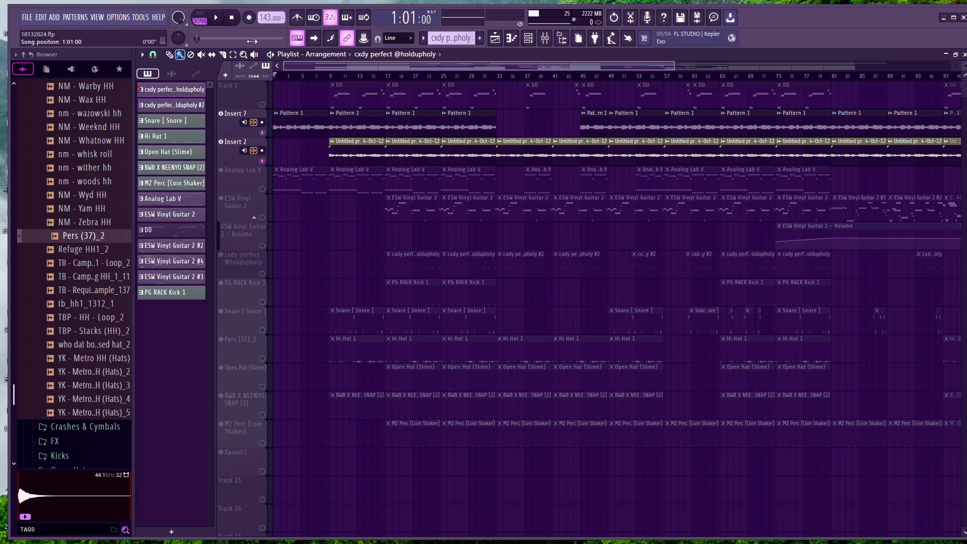
key(space)
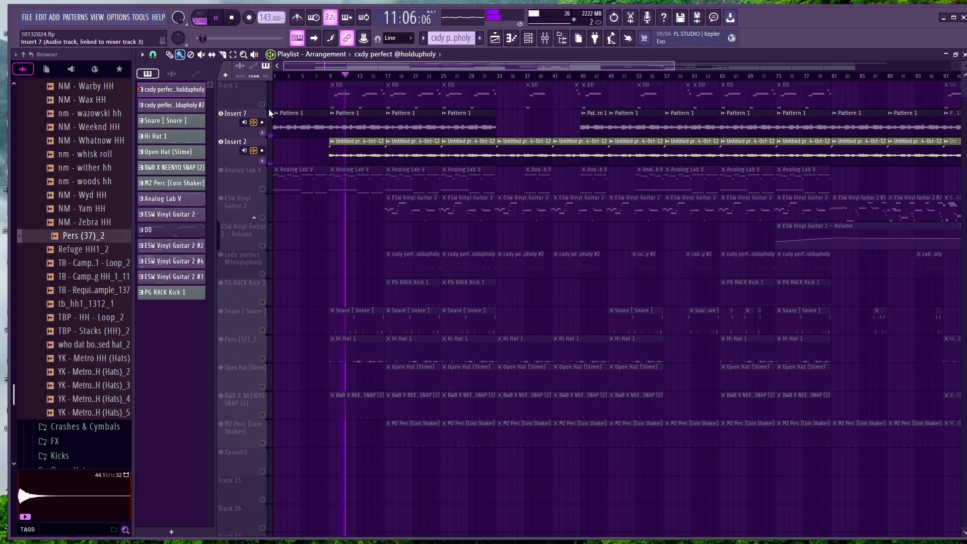
Pause playback, mute the Insert 7 track so only Insert 2 is active, and move the playhead to bar 9
click(218, 18)
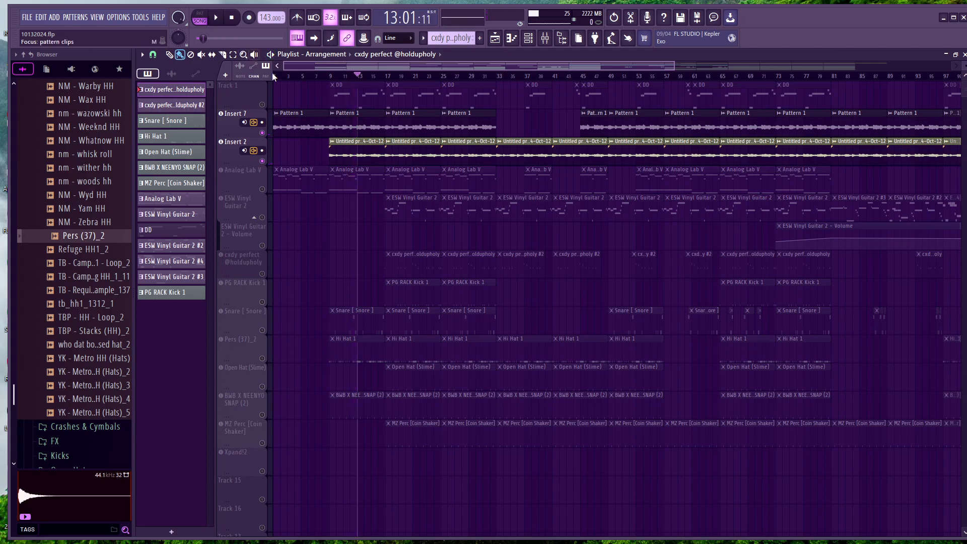
click(220, 113)
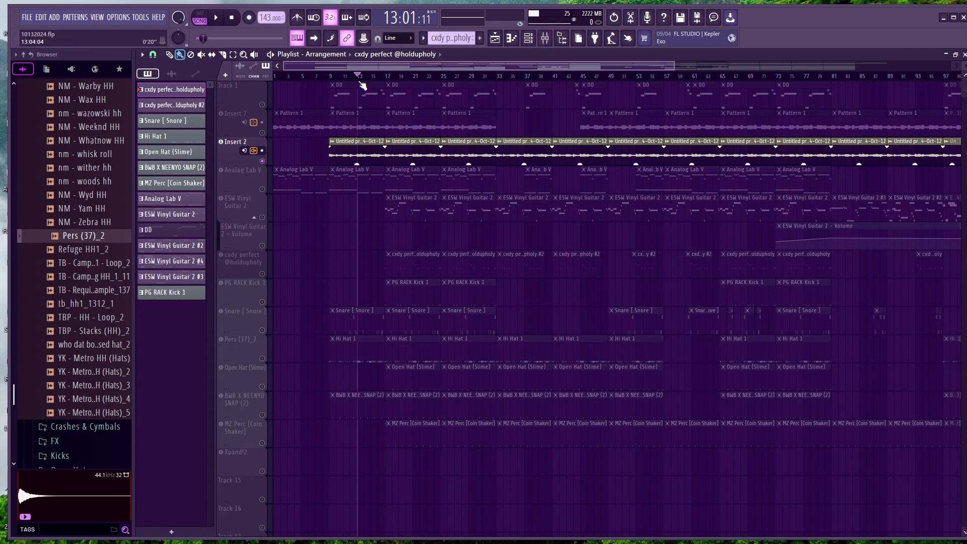
drag(358, 82, 329, 82)
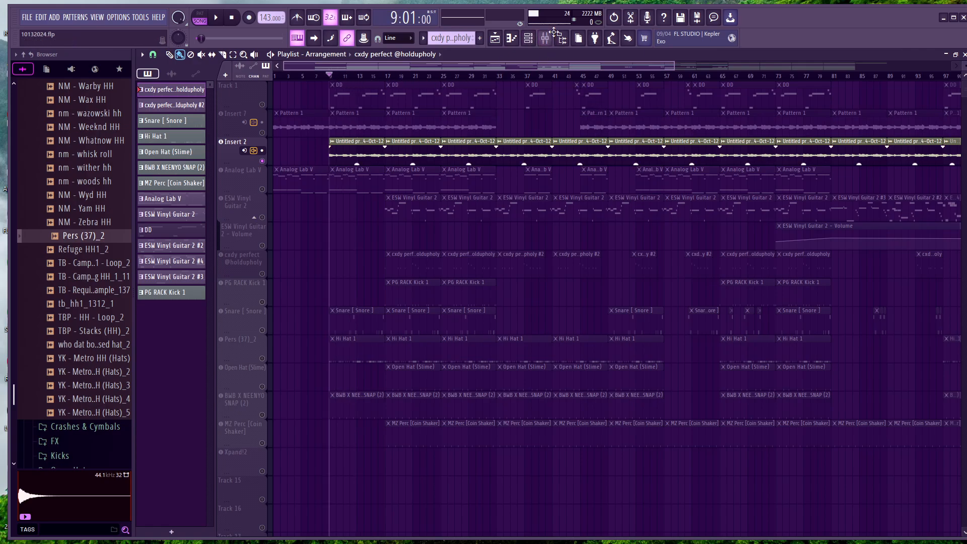
Open the Vintage Phaser effect on the MELODY master mixer track
click(529, 37)
click(545, 38)
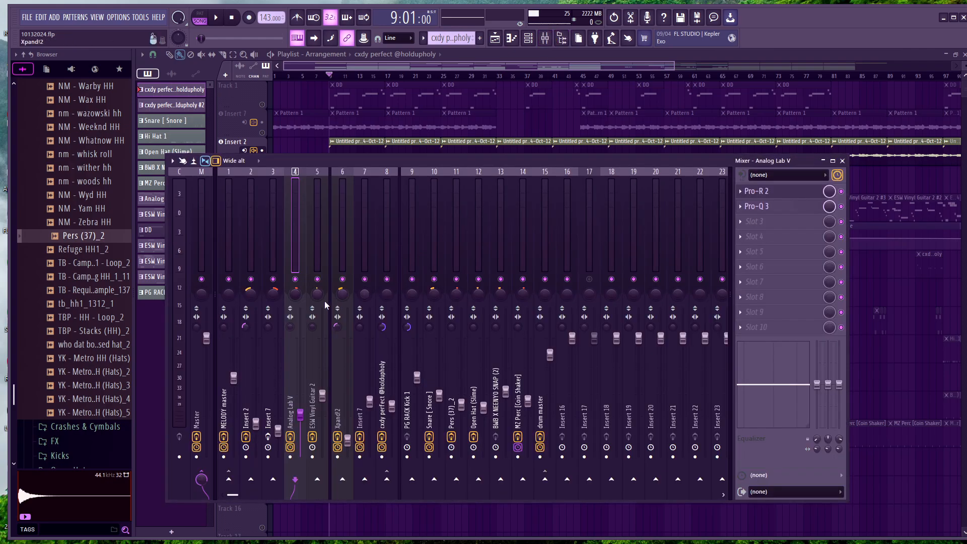
click(248, 240)
click(240, 226)
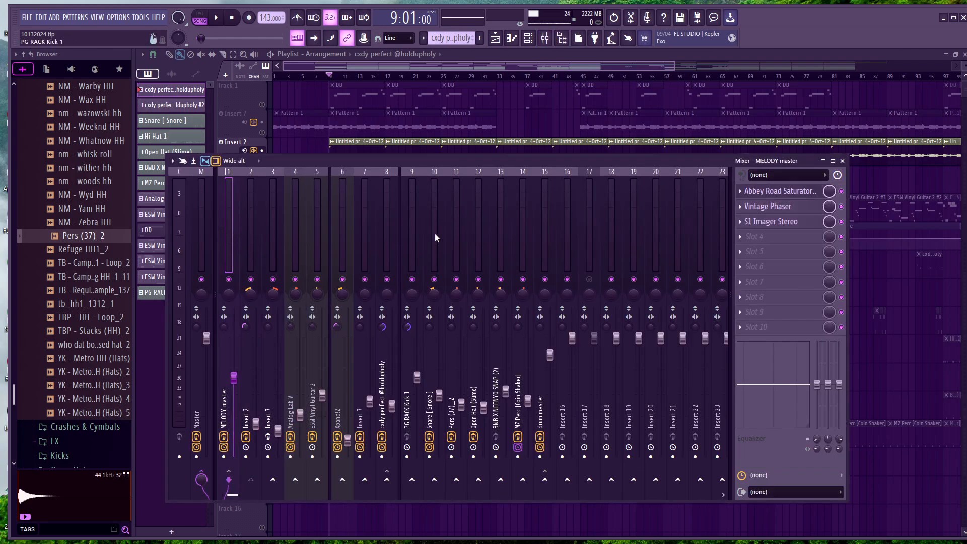
click(798, 208)
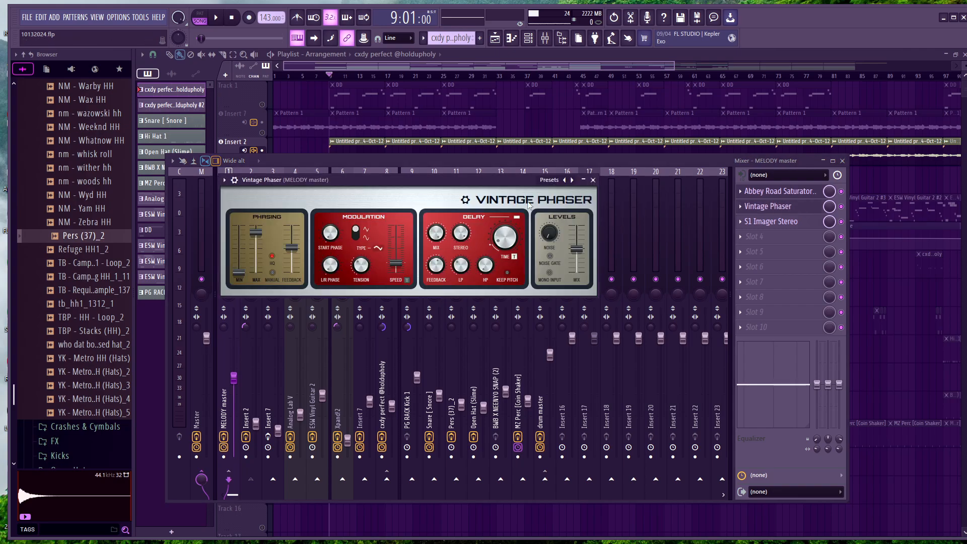
Browse the Vintage Phaser presets and load Deep cycle
click(550, 180)
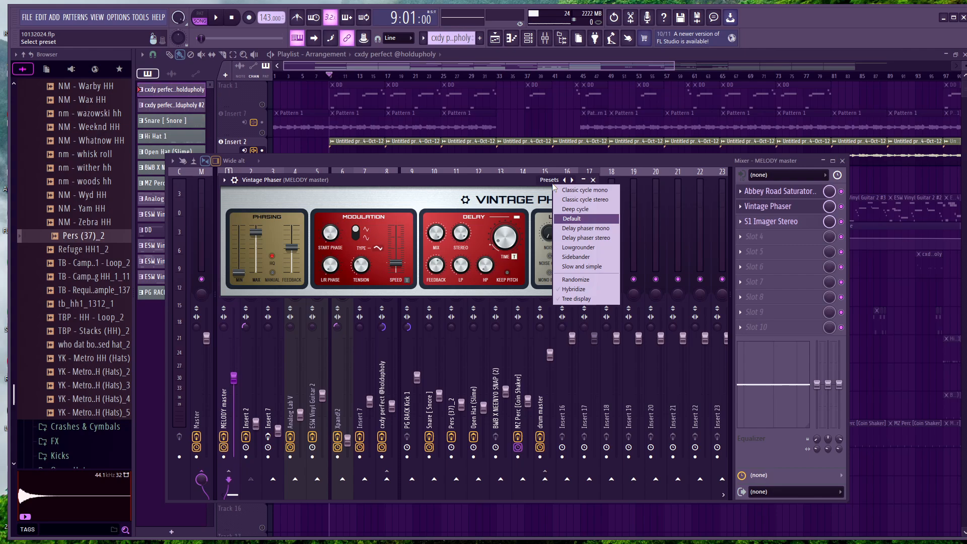
click(495, 190)
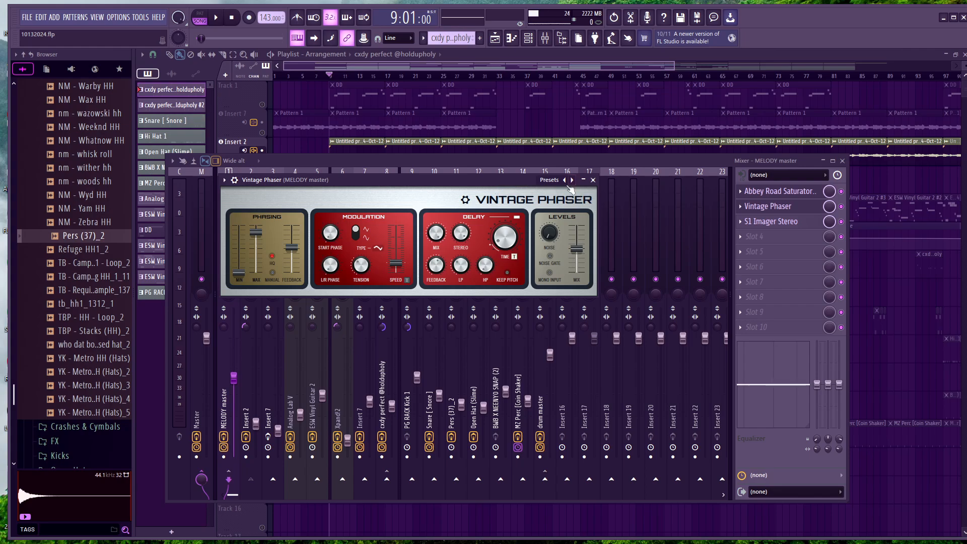
click(554, 181)
click(591, 206)
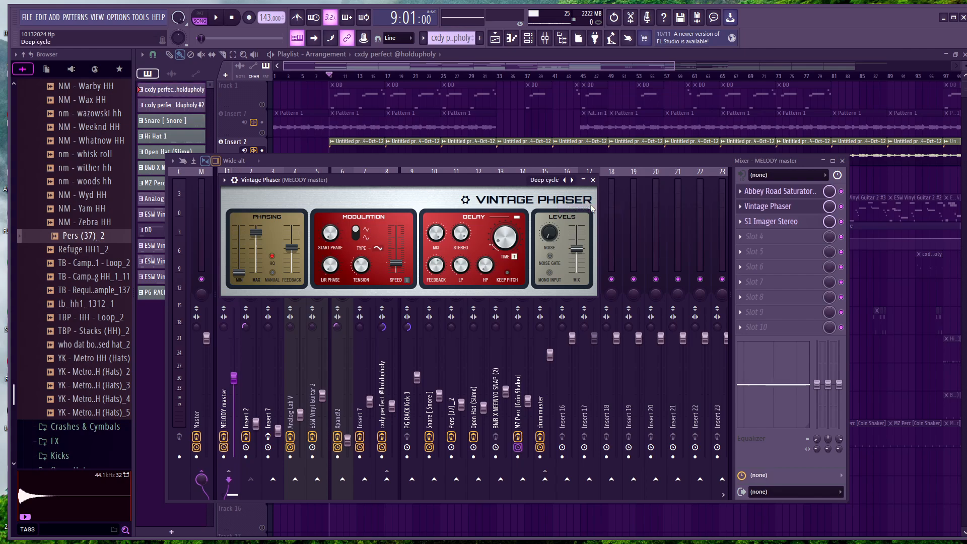
Play Insert 2 from bar 9 with the phaser active, view the preset list again, and return to the playlist
key(space)
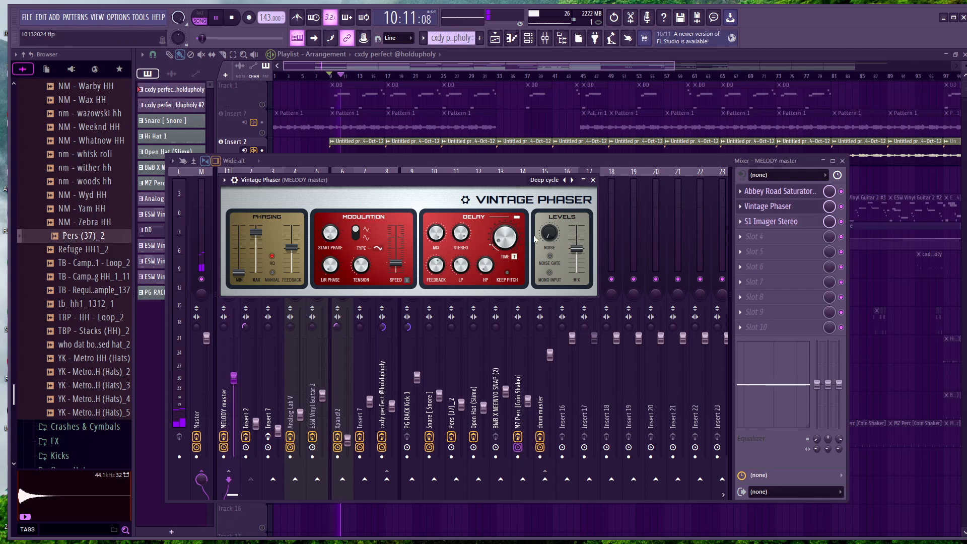
click(552, 181)
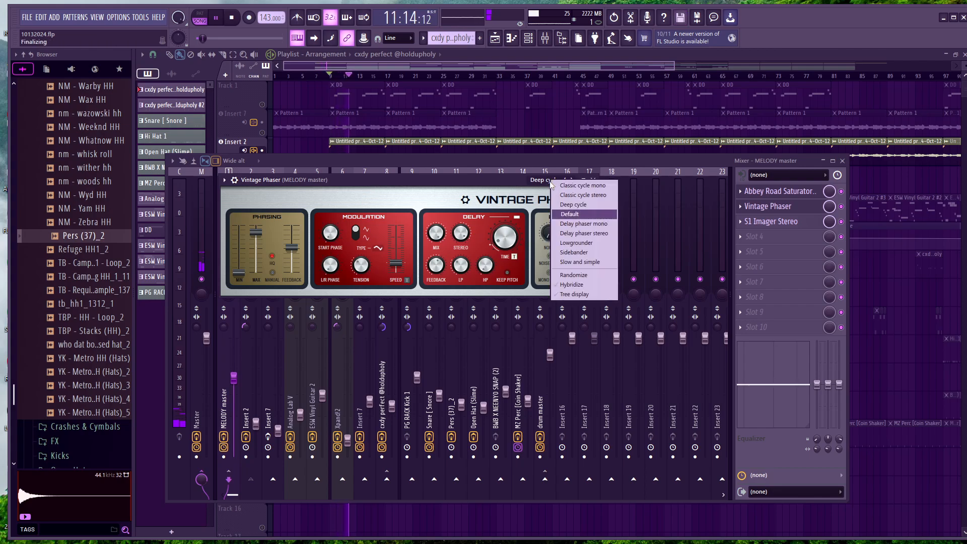
click(496, 179)
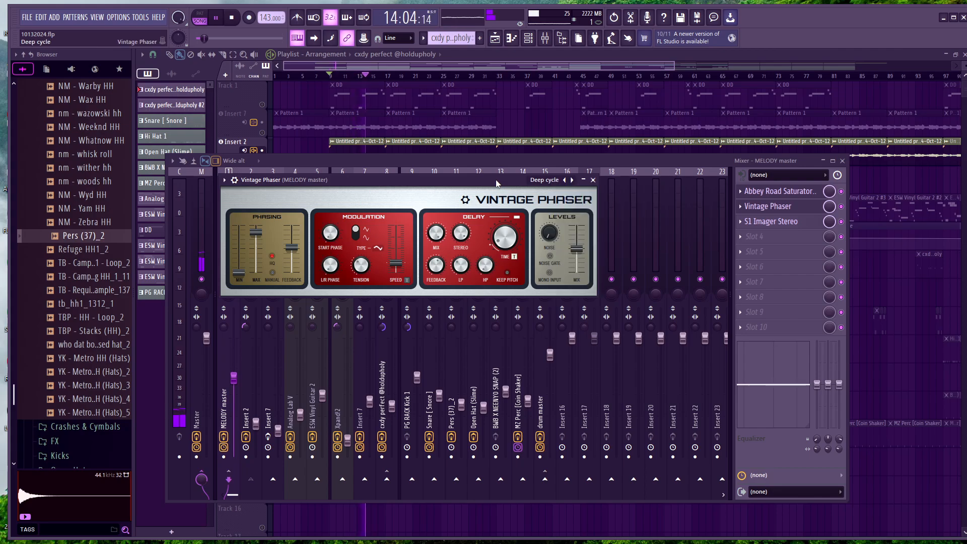
click(522, 61)
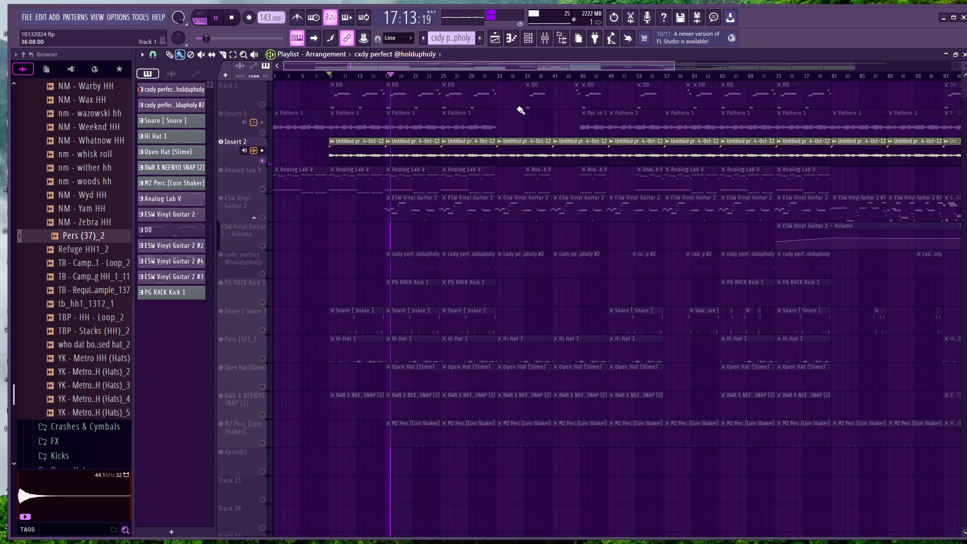
Reopen the MELODY master's Vintage Phaser during playback, review its preset list without choosing one, and close the effect
click(545, 37)
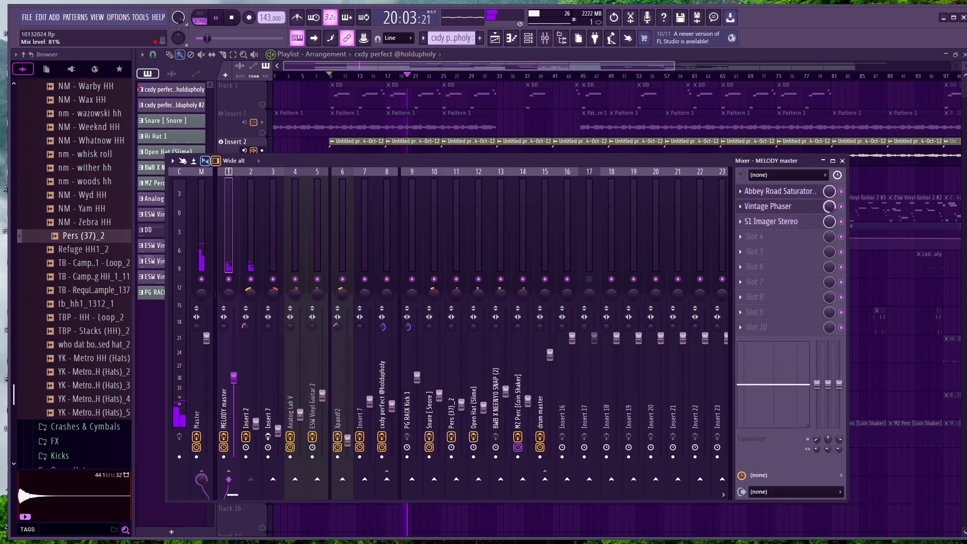
click(545, 37)
click(529, 41)
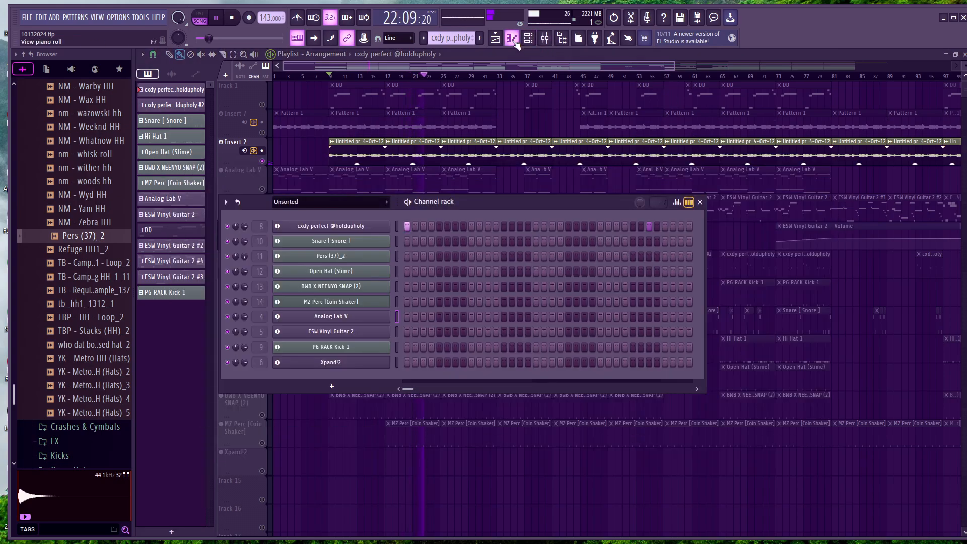
click(511, 38)
click(545, 39)
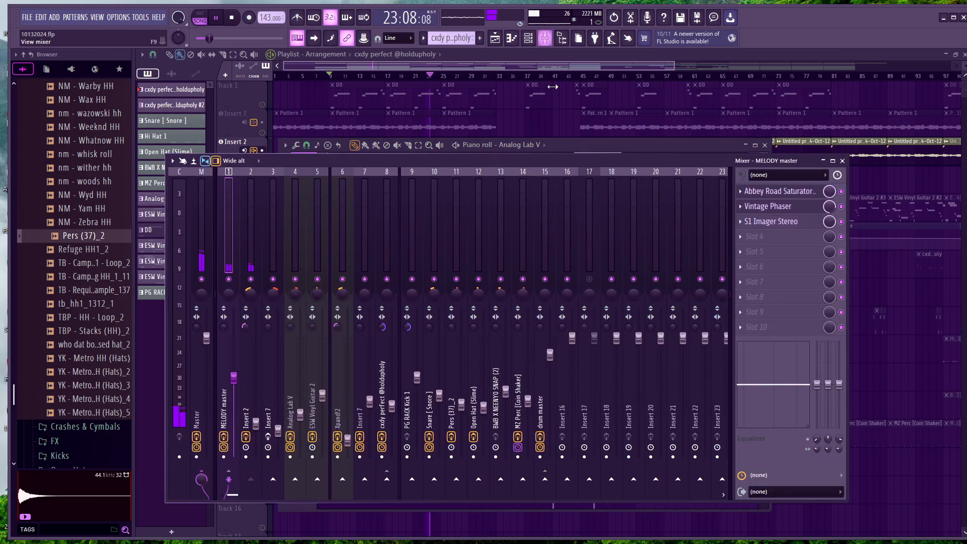
click(773, 207)
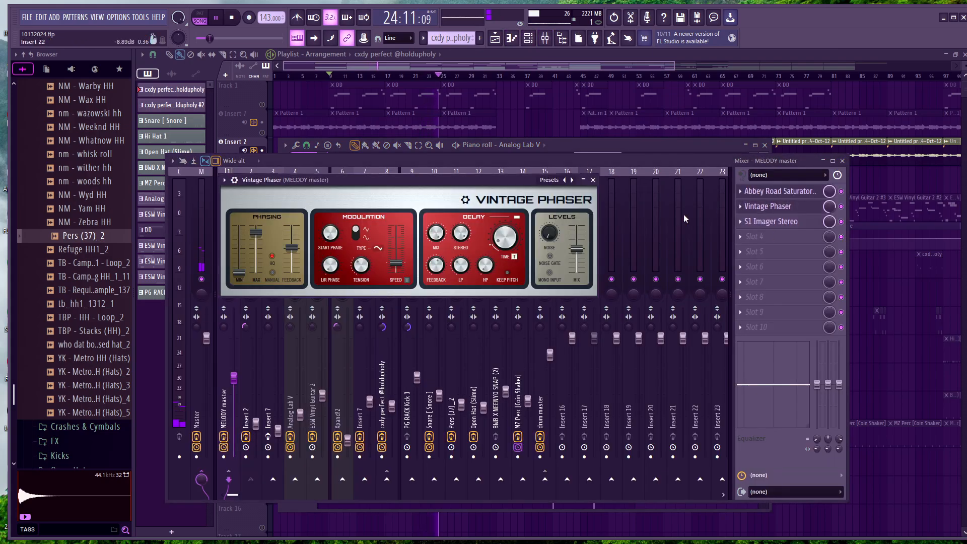
click(549, 180)
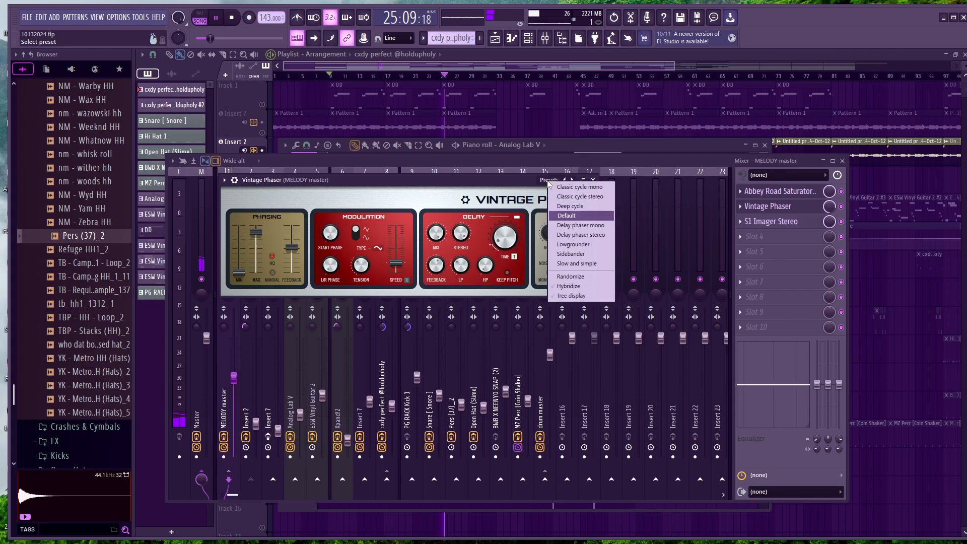
click(487, 195)
click(593, 180)
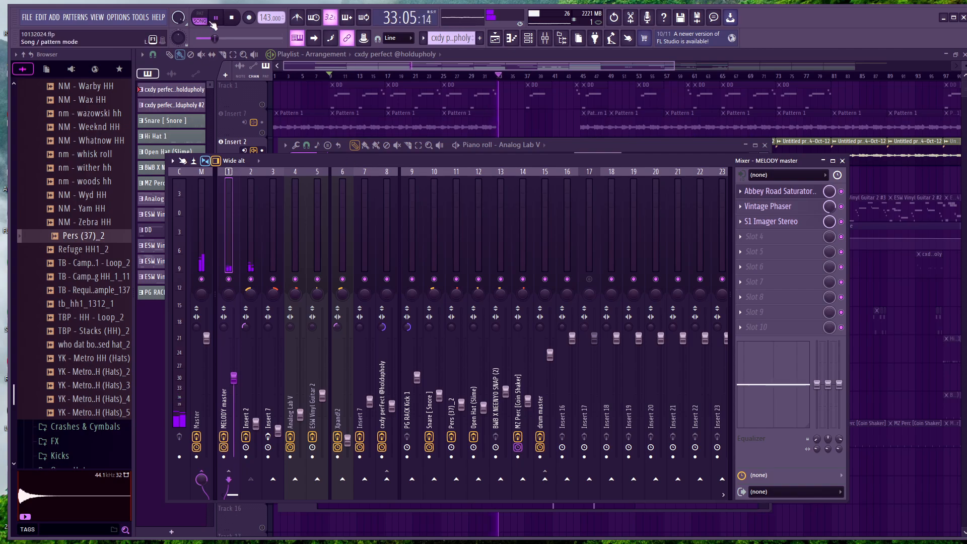
Pause playback, view the MELODY master's Vintage Phaser settings once more, and close the effect and mixer
key(space)
click(473, 57)
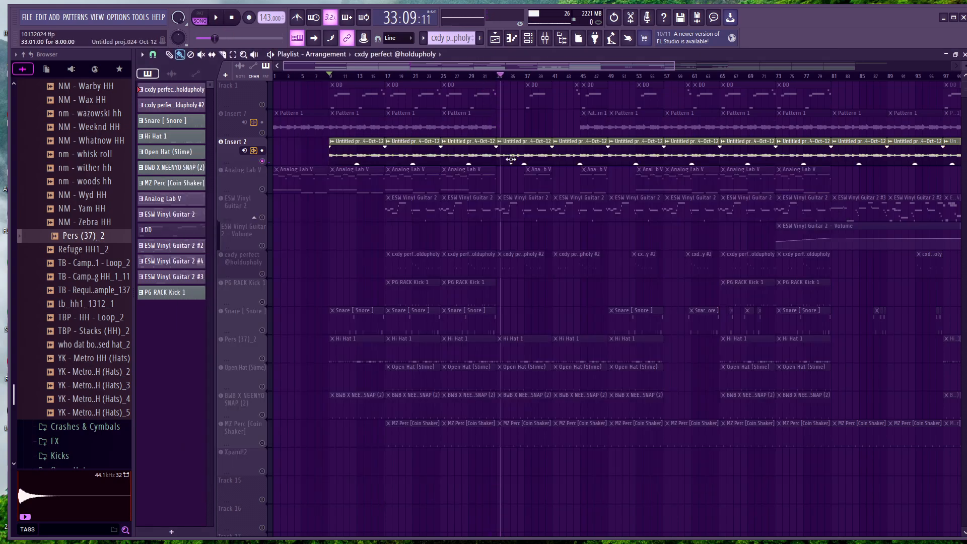
click(544, 37)
click(758, 206)
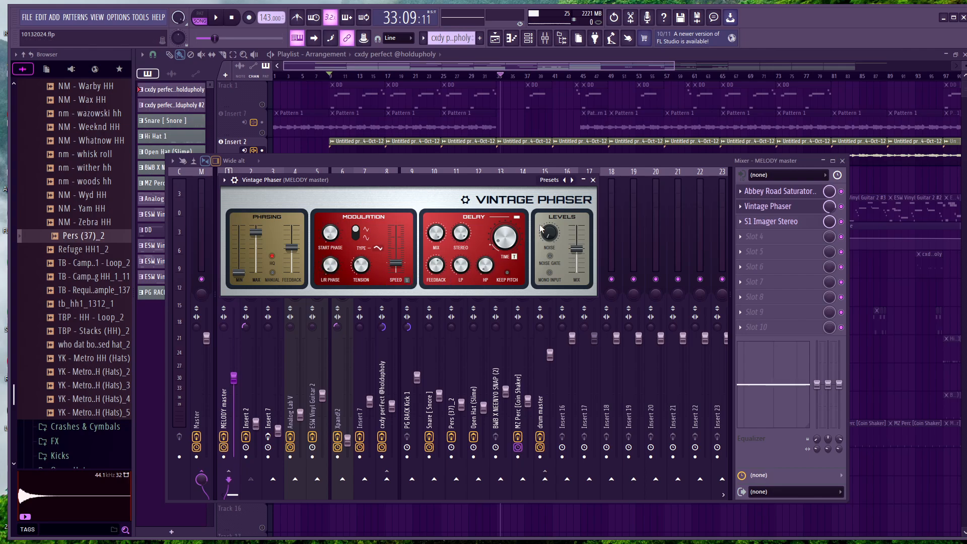
click(593, 179)
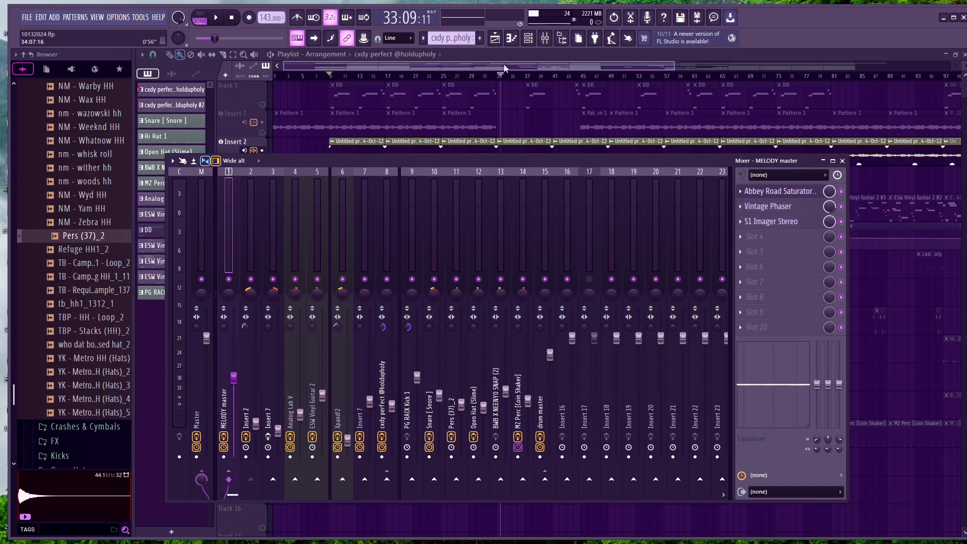
key(F9)
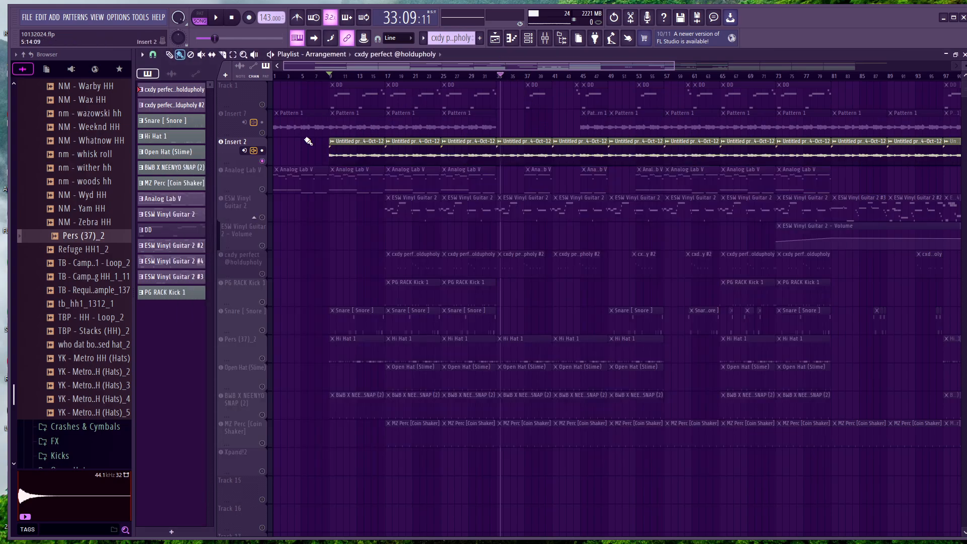
Unmute Insert 7, play it briefly from the start of the song, and pause
click(262, 133)
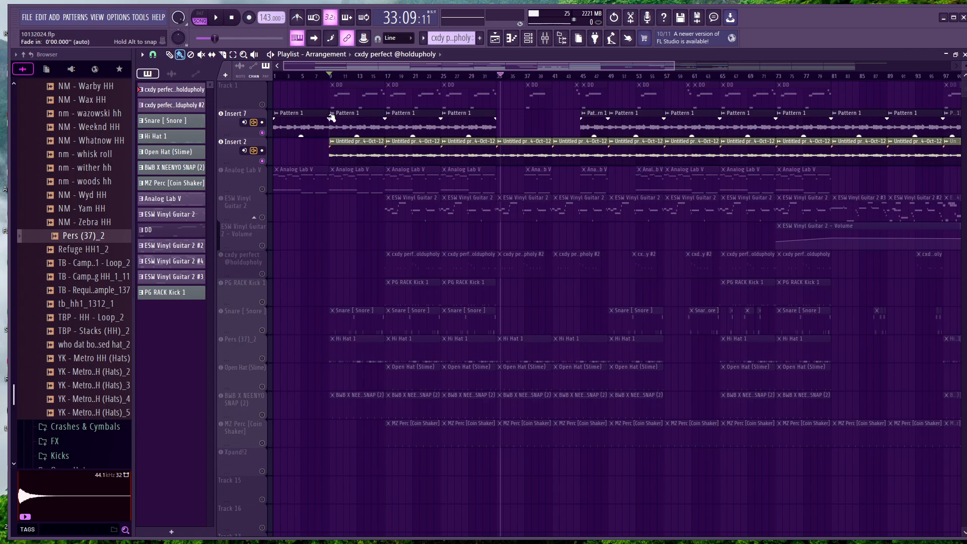
click(275, 78)
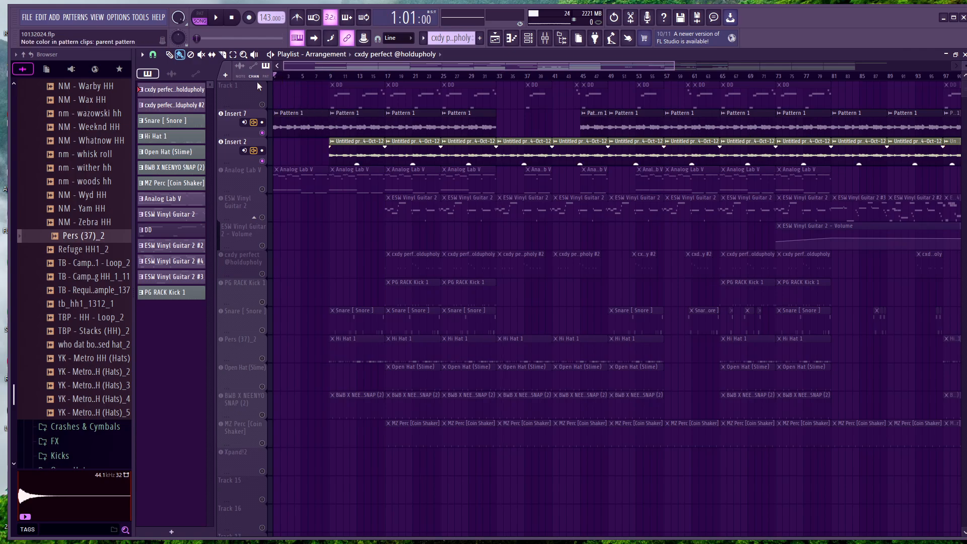
click(216, 19)
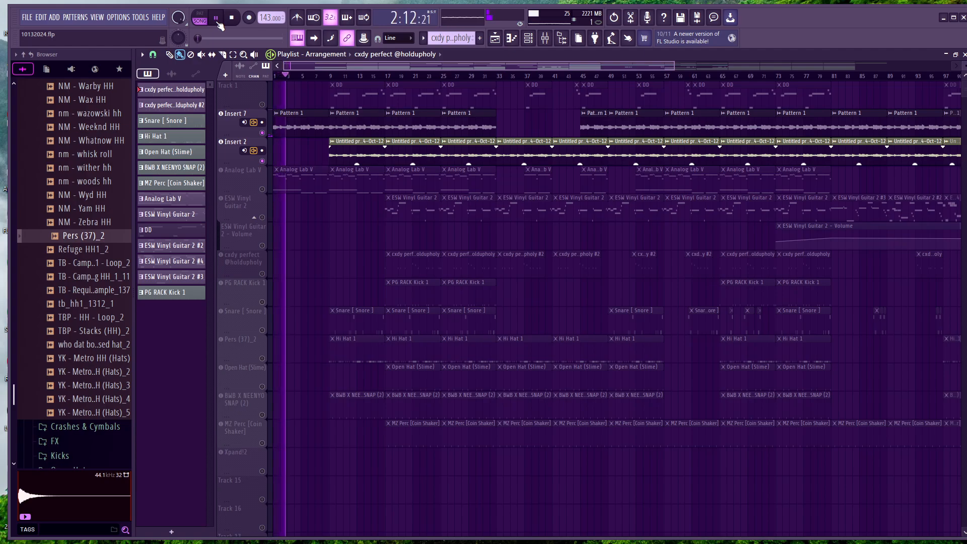
click(216, 18)
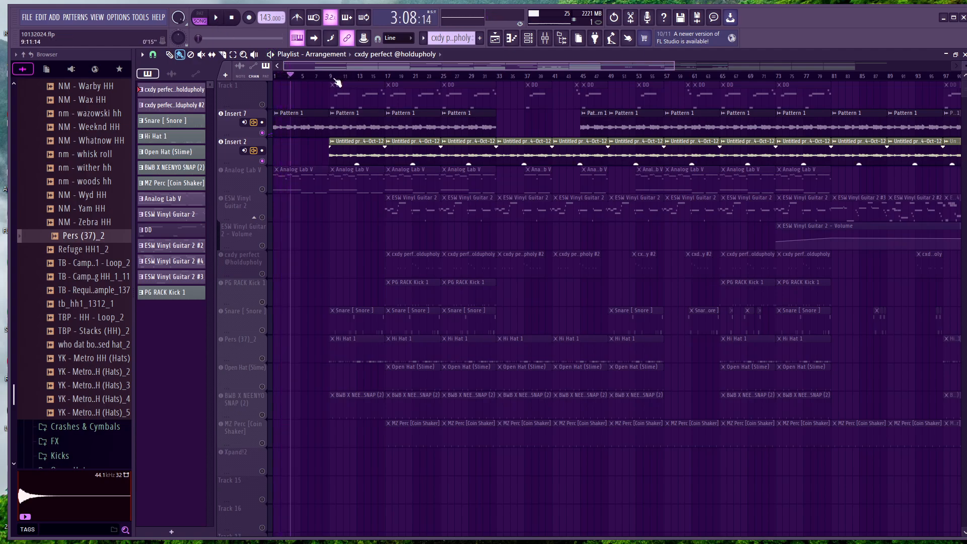
Mute Insert 7 again, play Insert 2 alone from bar 9, and pause
click(332, 76)
click(220, 113)
click(216, 18)
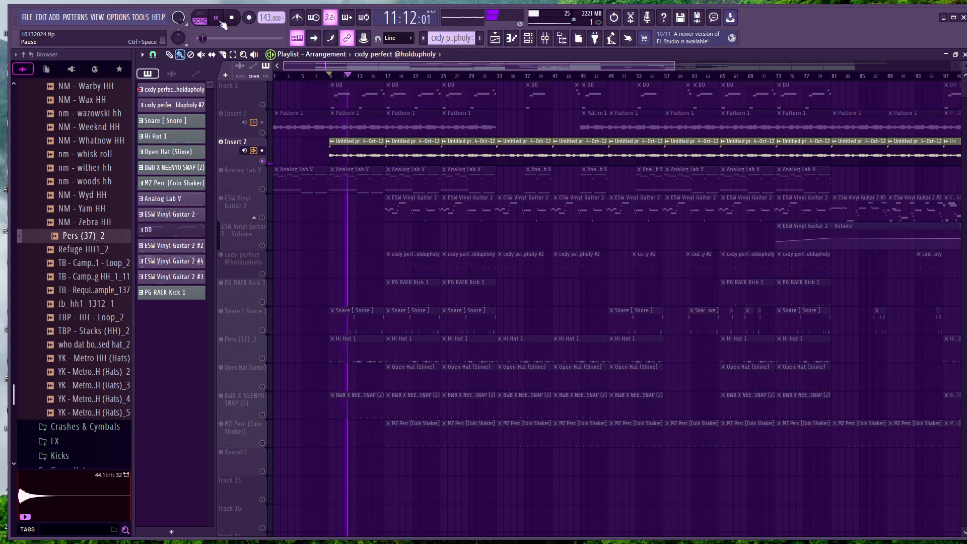
click(225, 22)
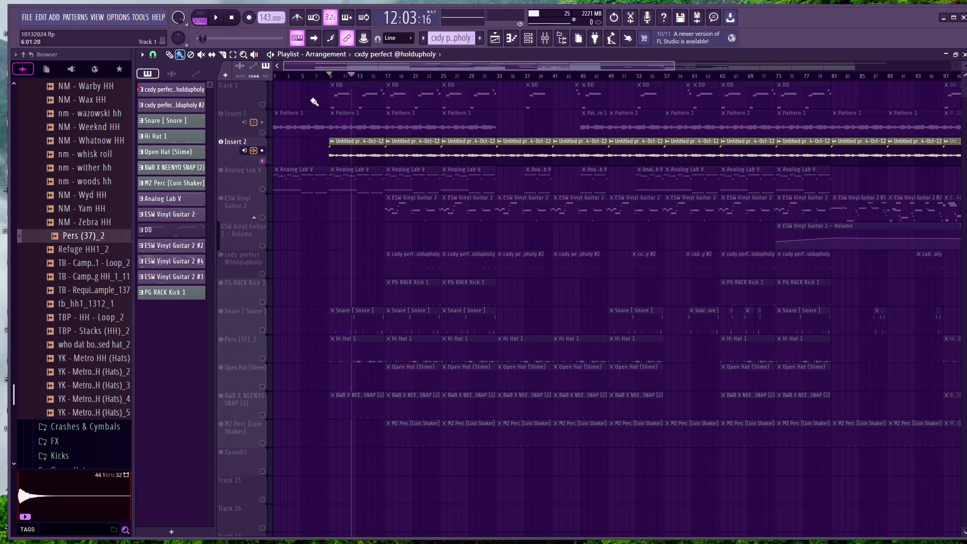
Return the playhead to bar 9, open the Insert 2 audio clip's settings, and enable Reverse
click(329, 77)
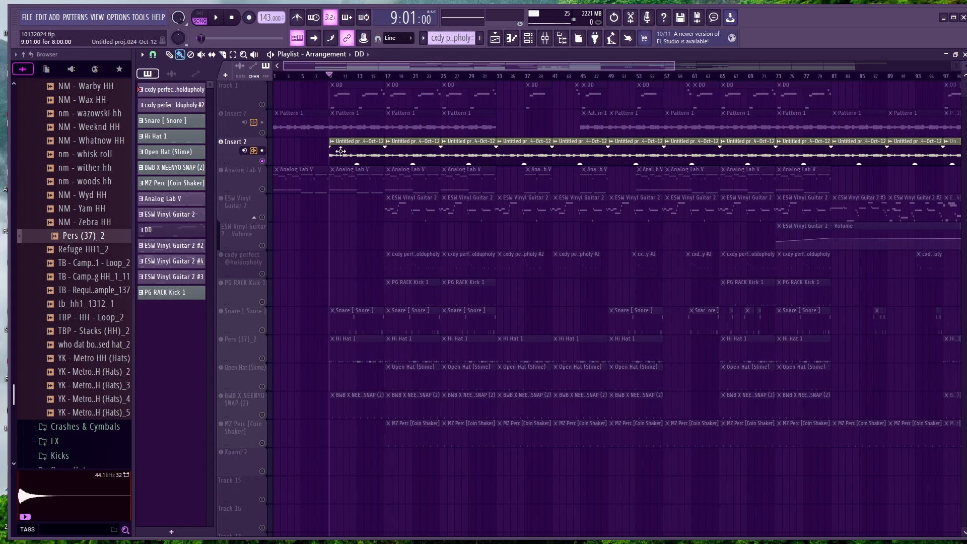
click(342, 150)
double_click(342, 150)
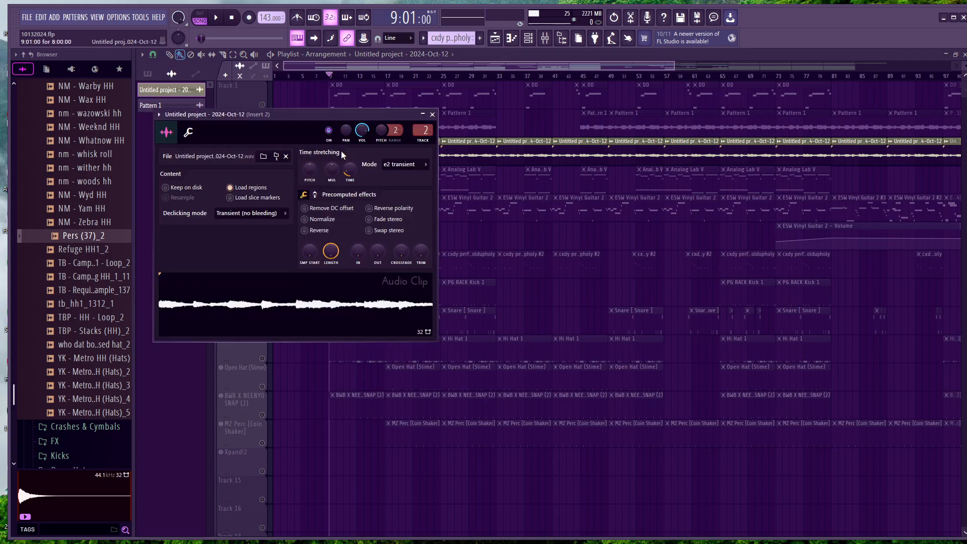
click(304, 231)
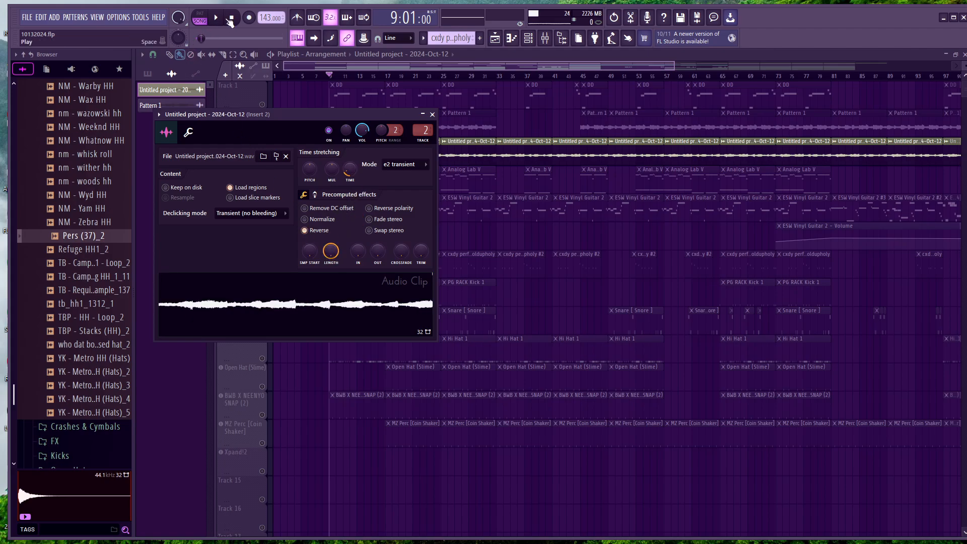
Play the reversed Insert 2 clip from bar 9, and unsolo it so all playlist tracks are active
click(197, 38)
click(217, 19)
click(341, 55)
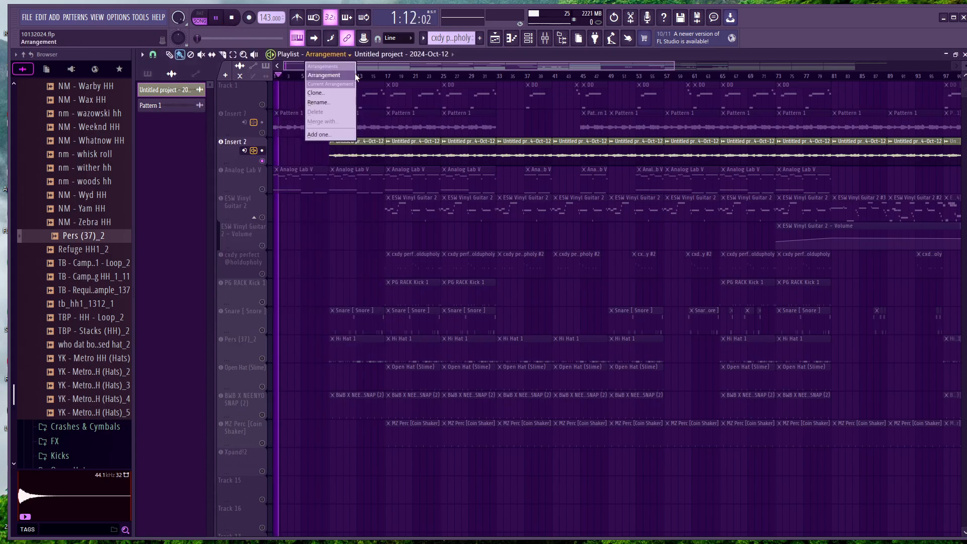
click(386, 75)
click(344, 79)
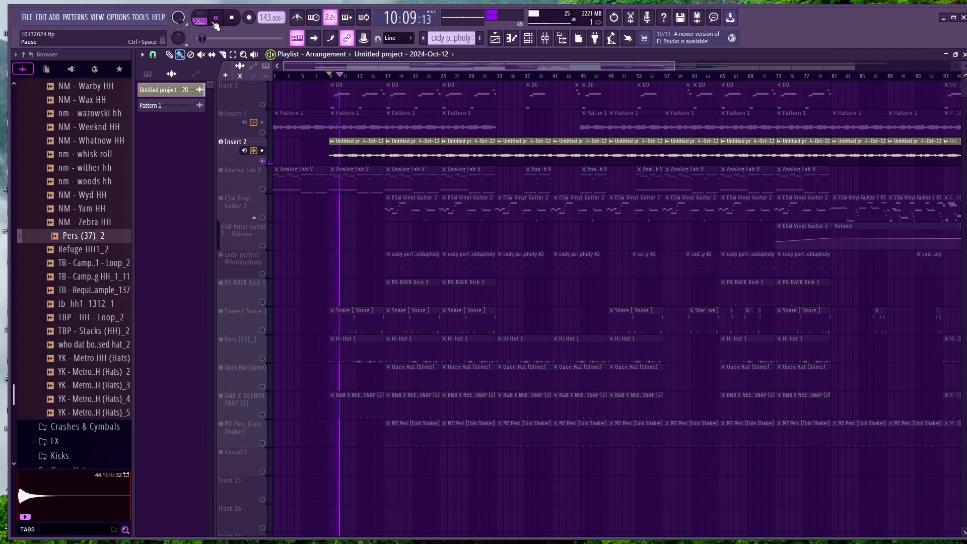
right_click(263, 162)
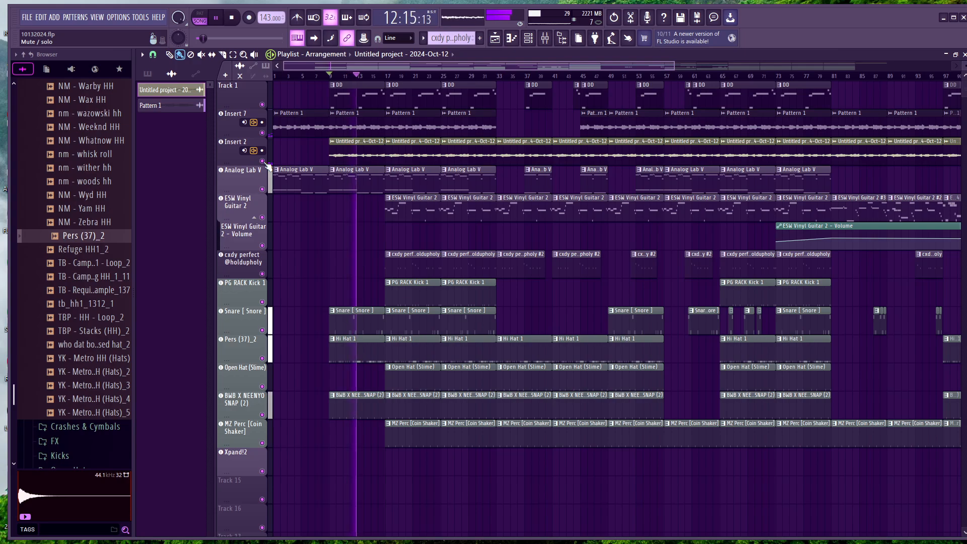
Mute Insert 7, and turn off Reverse in the Insert 2 audio clip's settings while the song plays
click(262, 133)
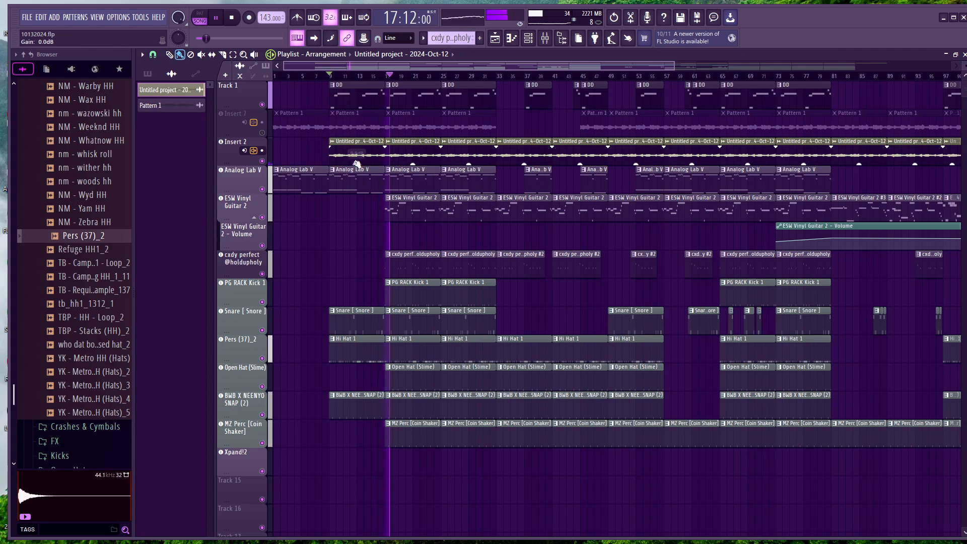
mouse_move(357, 164)
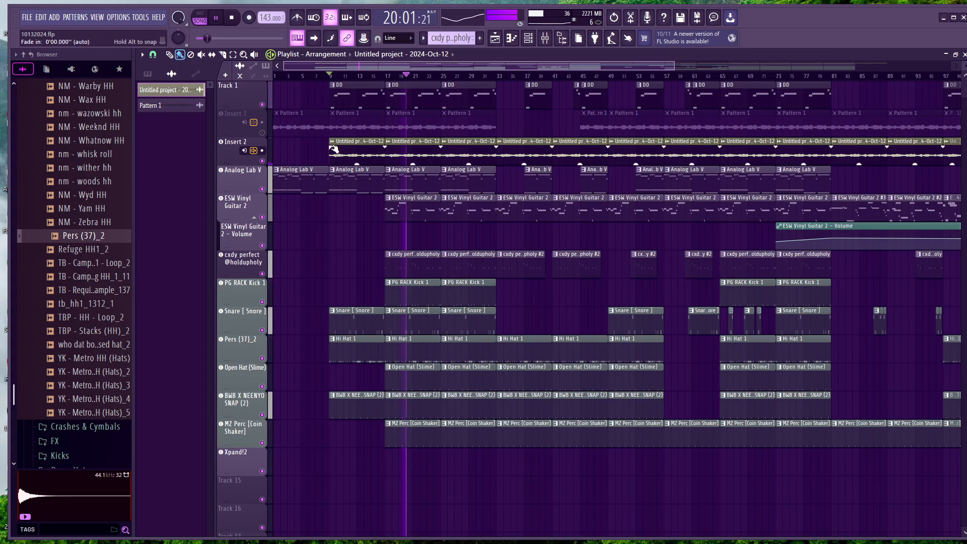
double_click(348, 139)
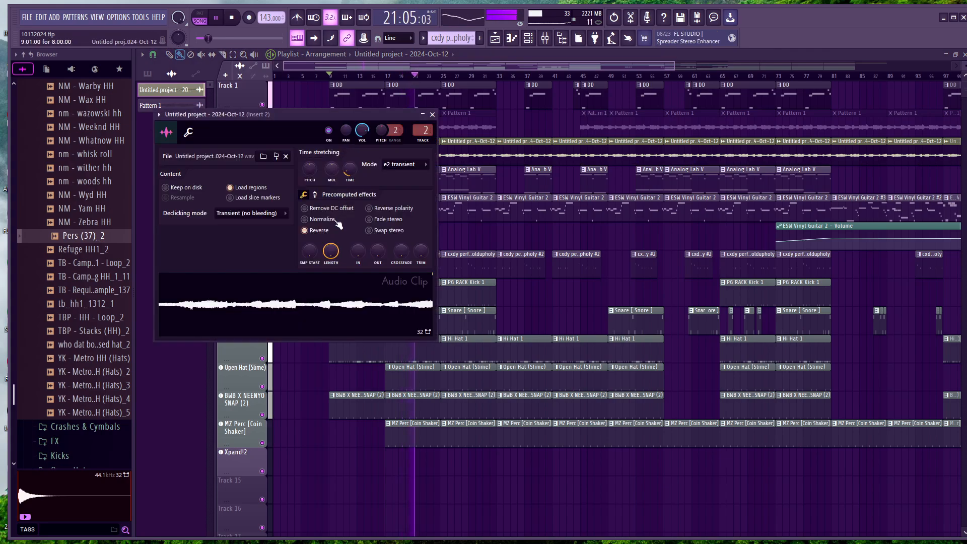
click(319, 231)
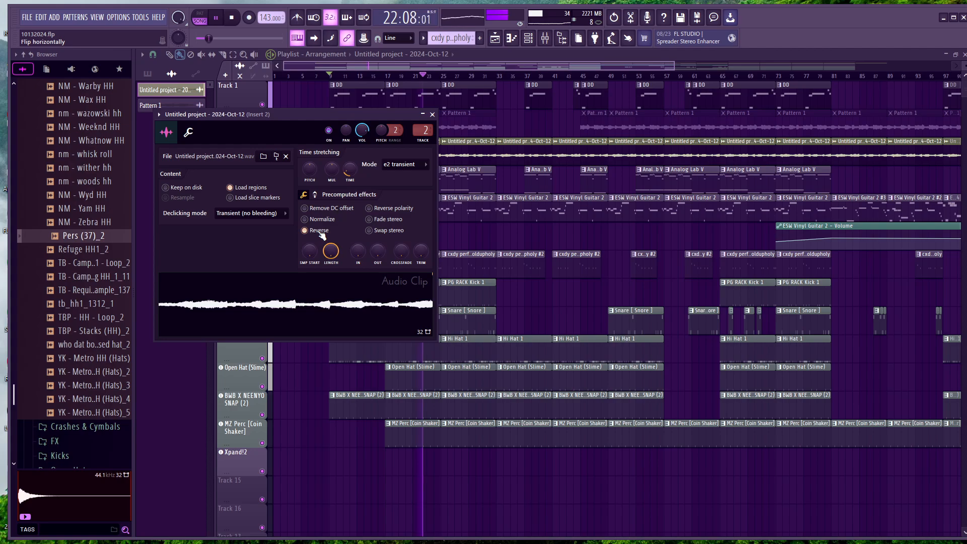
click(319, 231)
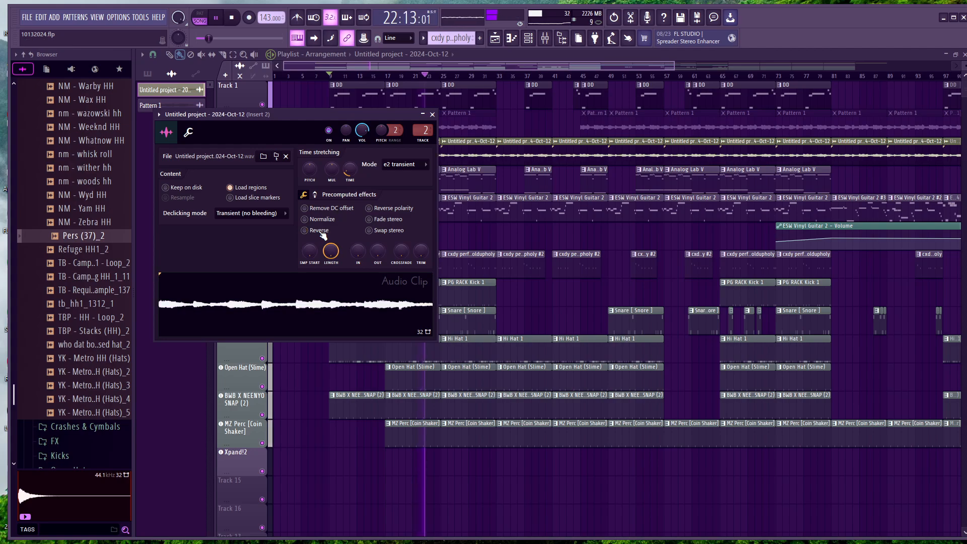
click(432, 115)
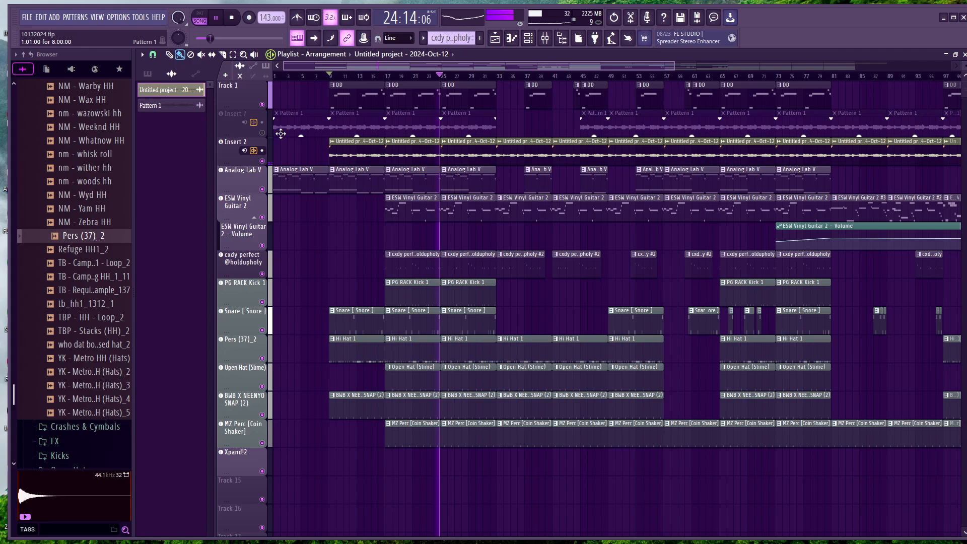
Stop playback and return the playhead to the start of the song
click(221, 18)
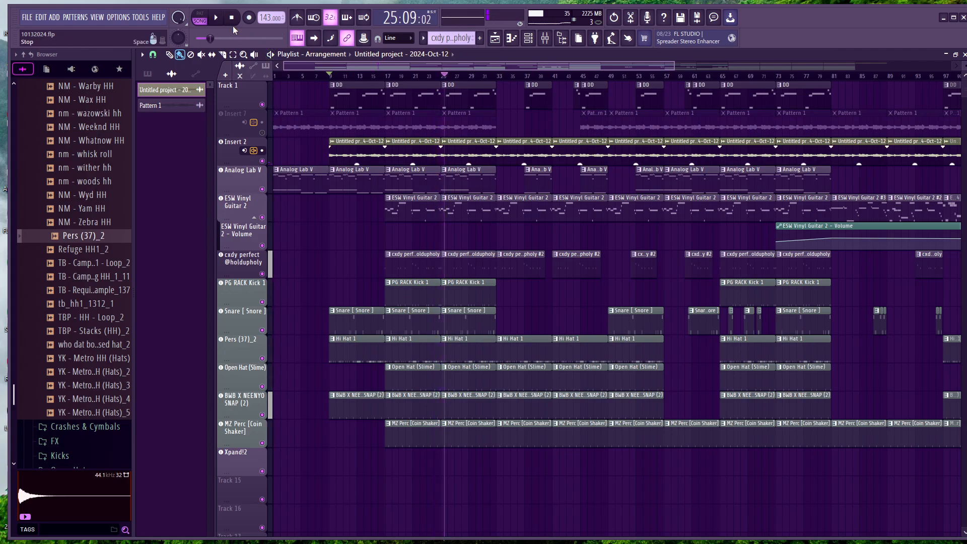
click(546, 39)
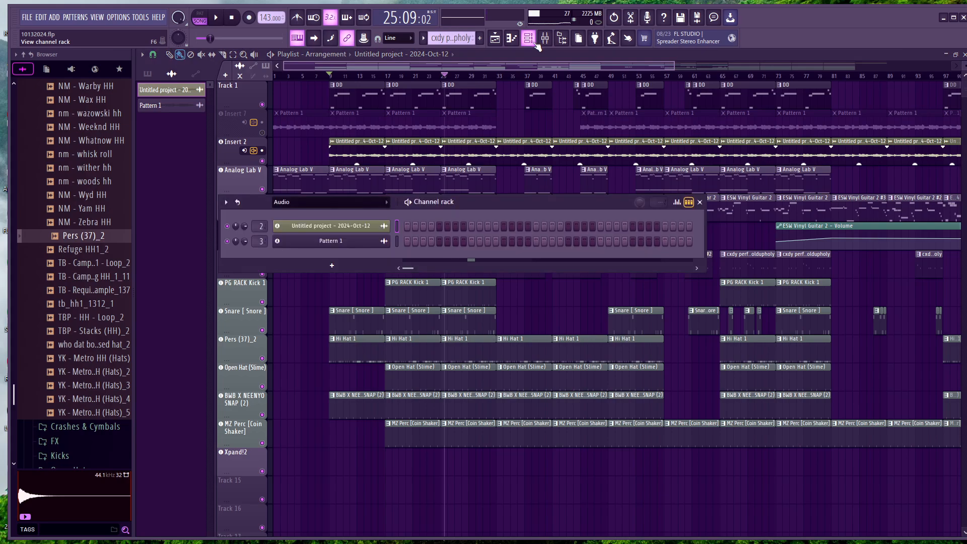
click(700, 202)
click(233, 20)
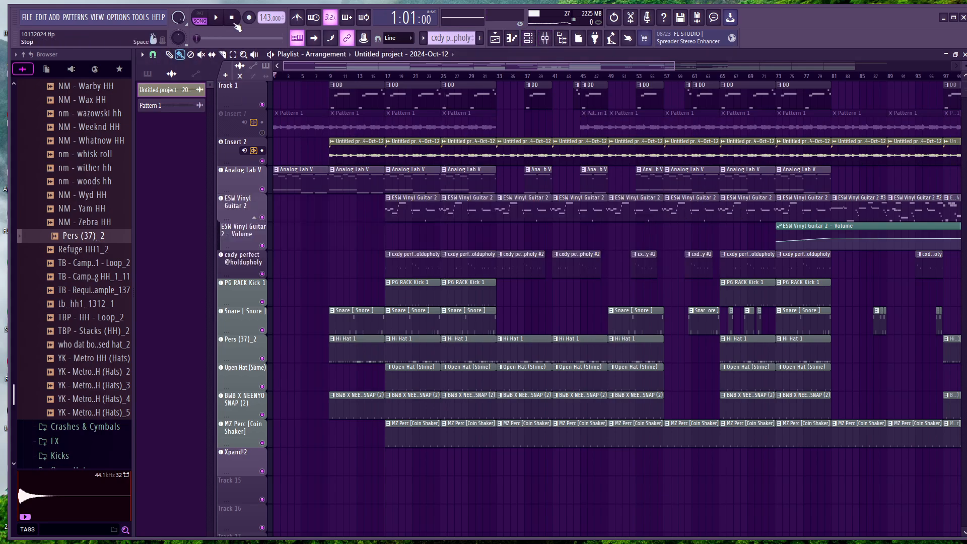
Examine how the melody and drum clips are arranged across the whole playlist
scroll(402, 169, right, 4)
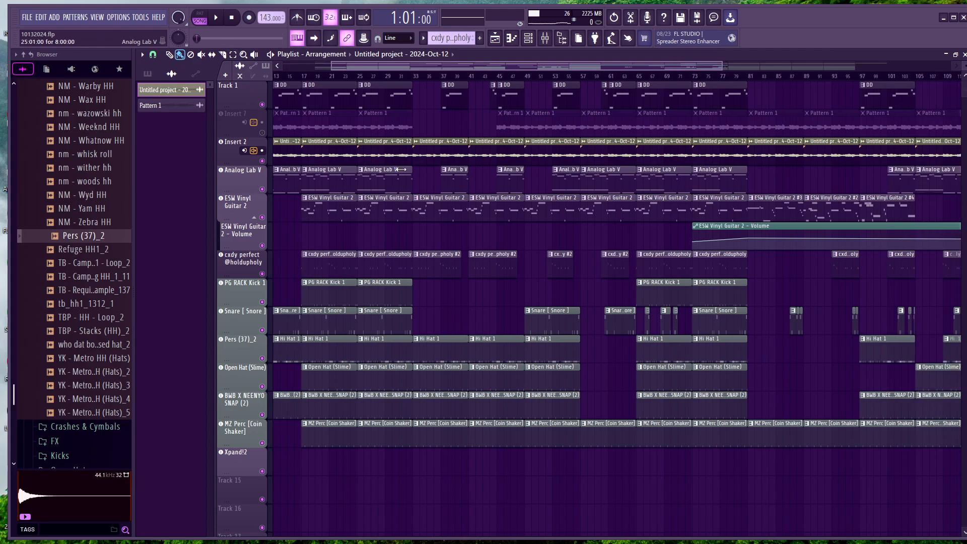
scroll(425, 97, left, 4)
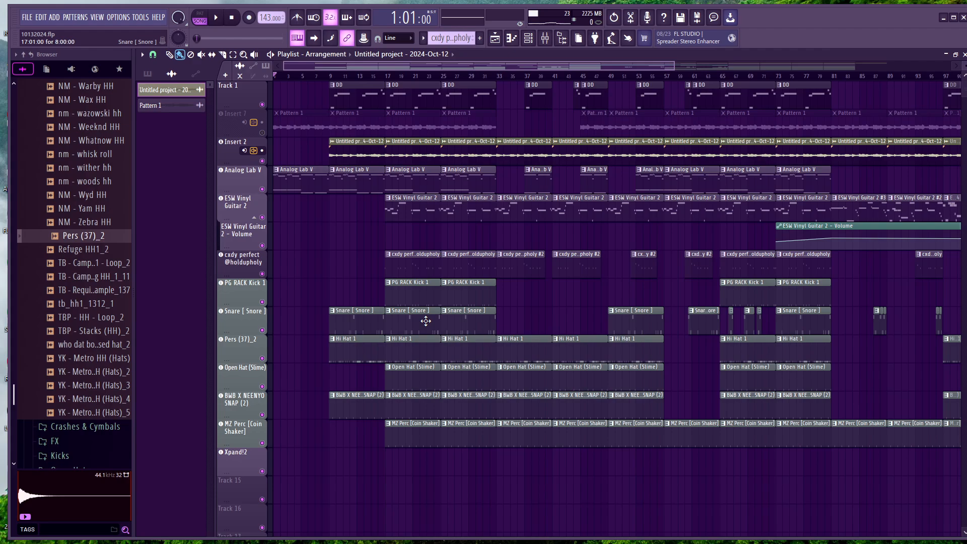
scroll(426, 320, down, 1)
scroll(629, 292, up, 1)
scroll(468, 107, right, 6)
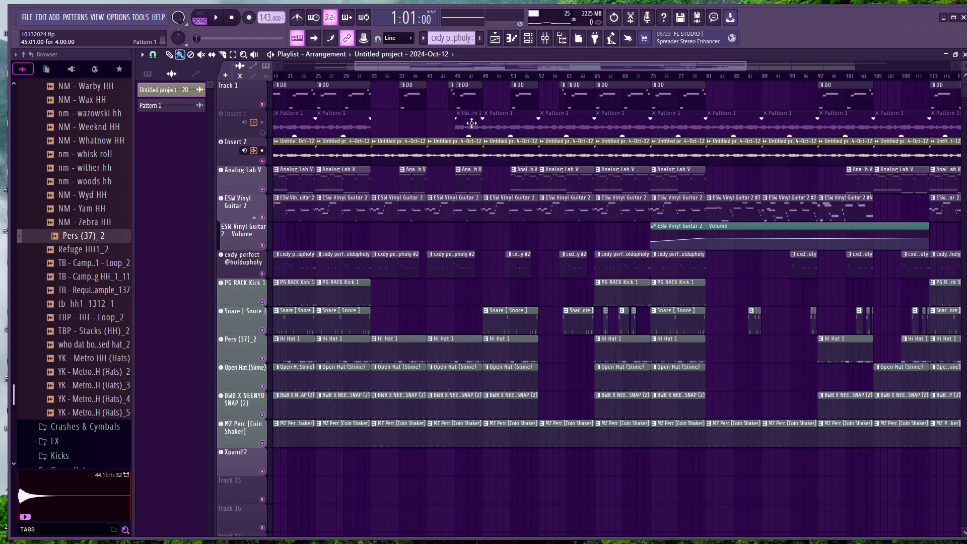
scroll(472, 125, right, 7)
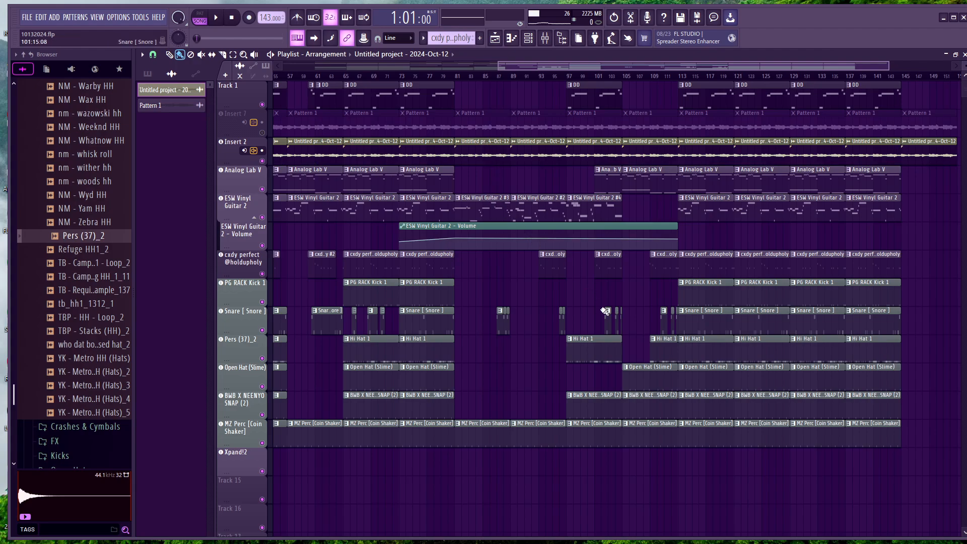
scroll(491, 194, left, 9)
scroll(419, 194, left, 4)
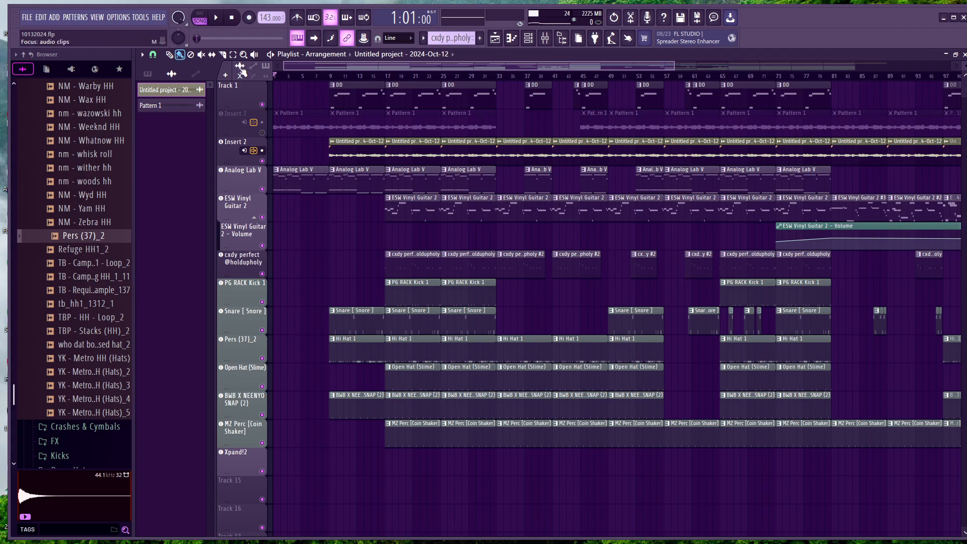
Unmute Insert 7 and play the full beat from the start of the song
click(262, 132)
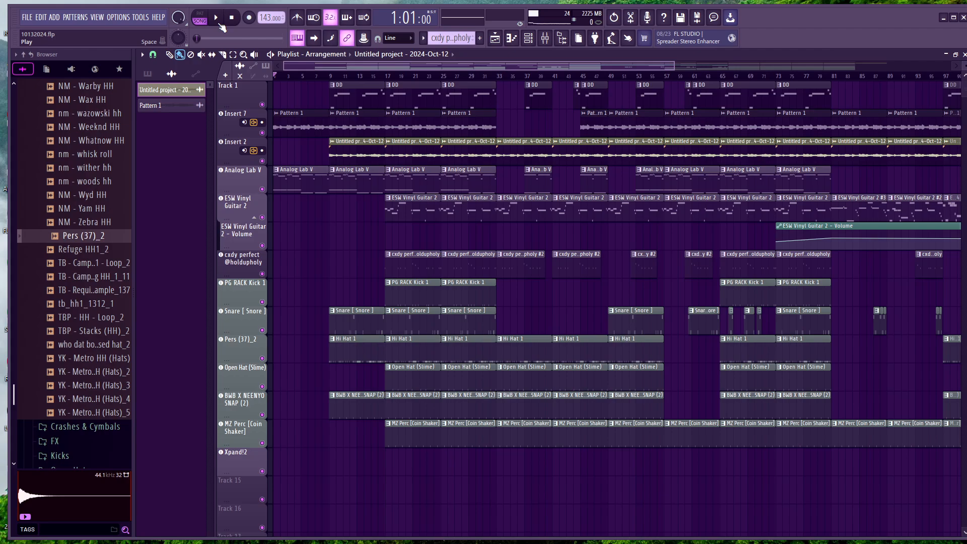
click(226, 17)
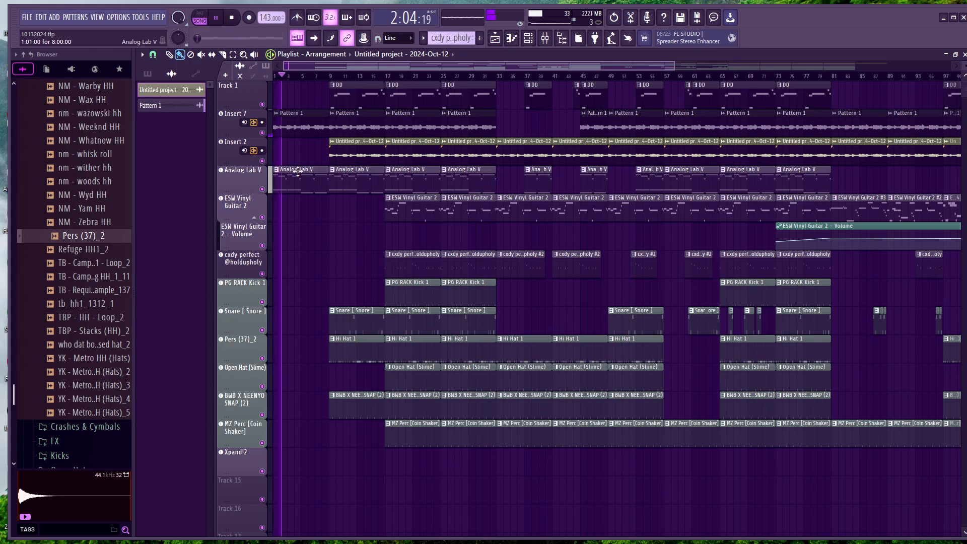
scroll(441, 205, right, 10)
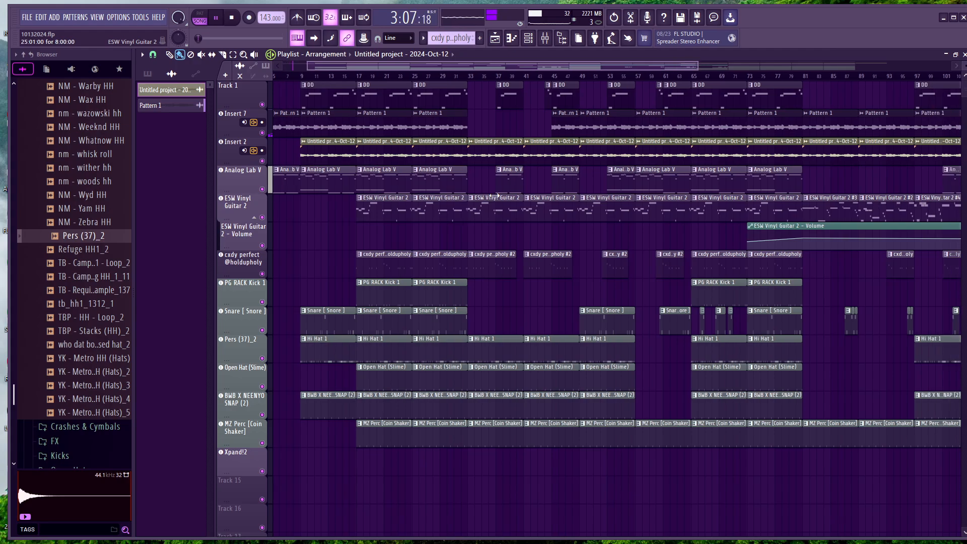
scroll(495, 196, down, 4)
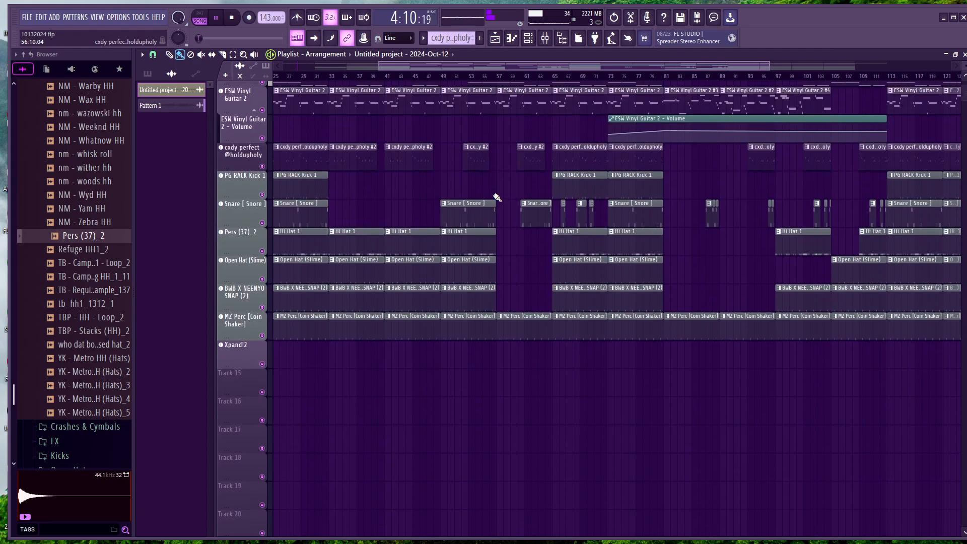
scroll(498, 196, up, 1)
scroll(500, 196, left, 5)
scroll(505, 197, up, 3)
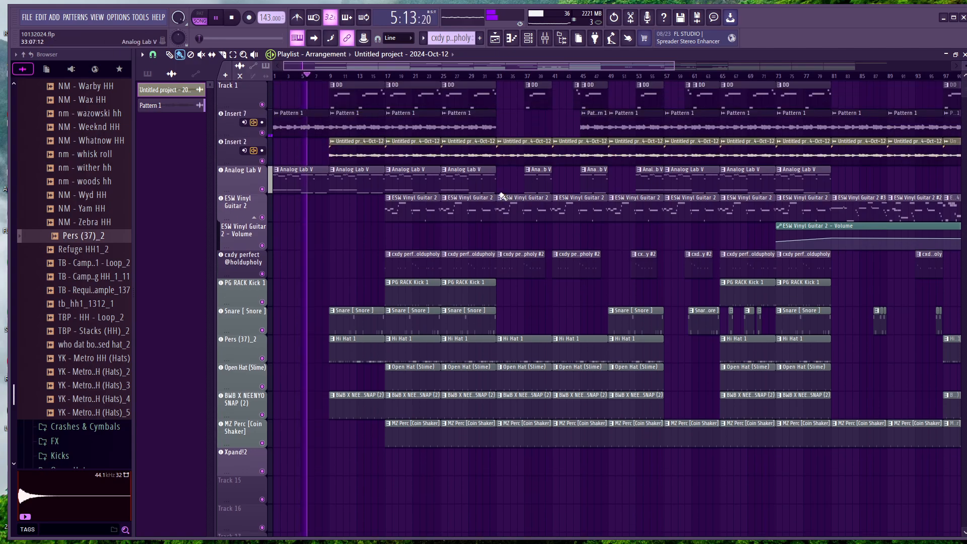
Open the mixer and slightly lower the volume of the ESW Vinyl Guitar 2 track
click(545, 37)
click(280, 434)
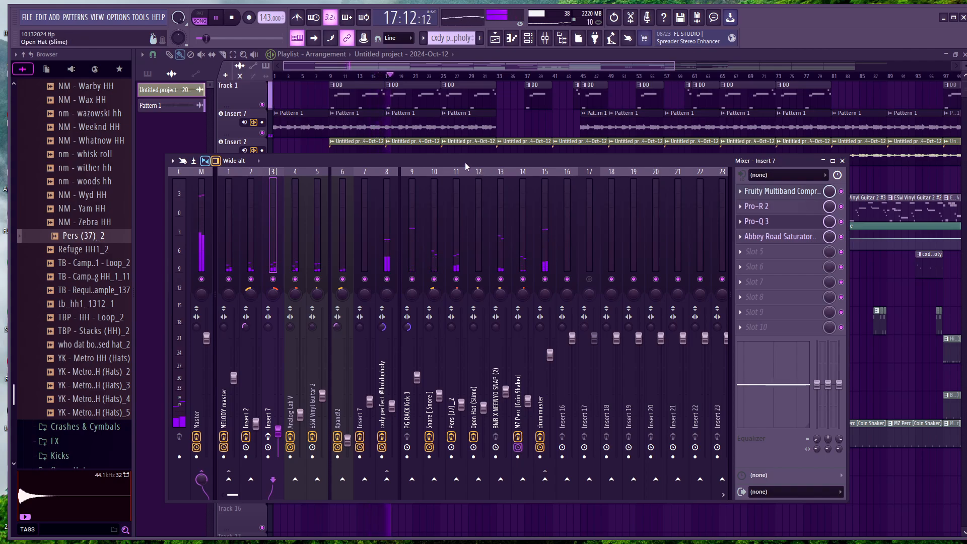
mouse_move(464, 162)
mouse_down()
mouse_move(437, 234)
mouse_move(459, 160)
mouse_up()
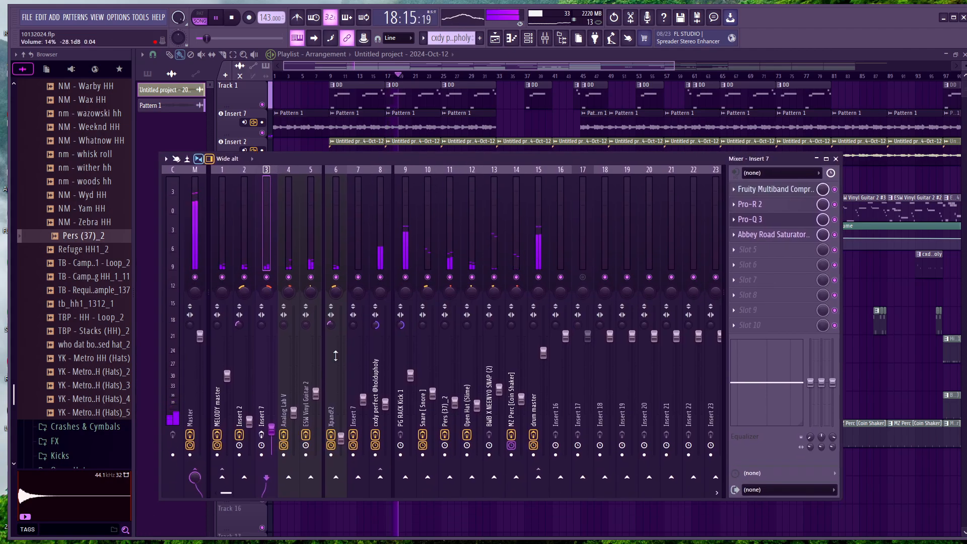
drag(316, 394, 316, 397)
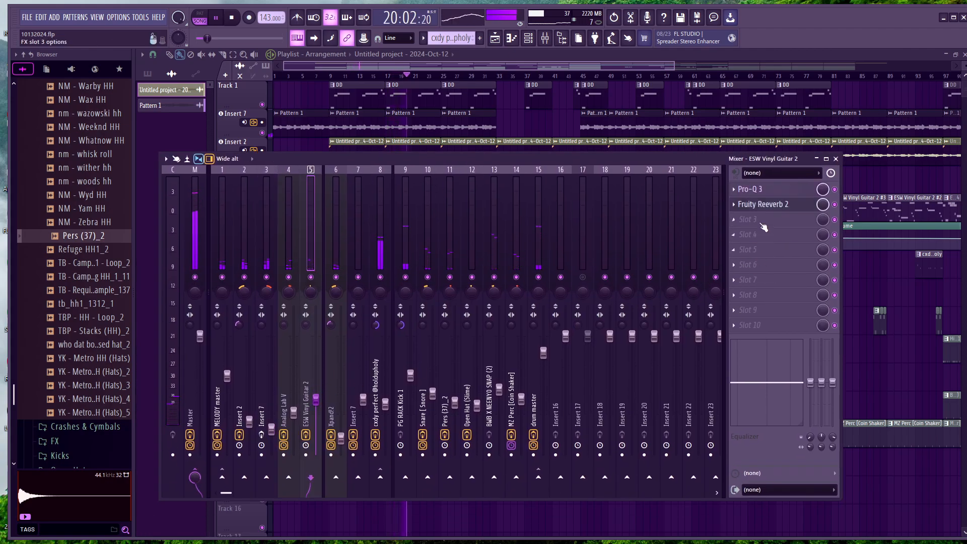
Add a 12 dB/oct low cut at about 154 Hz in the Pro-Q 3 on ESW Vinyl Guitar 2
click(759, 193)
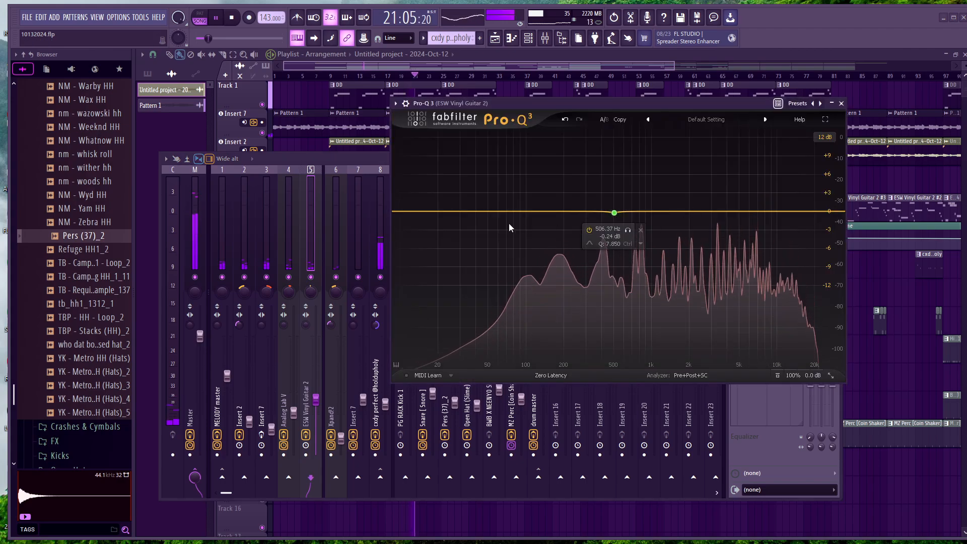
drag(434, 213, 435, 223)
click(410, 254)
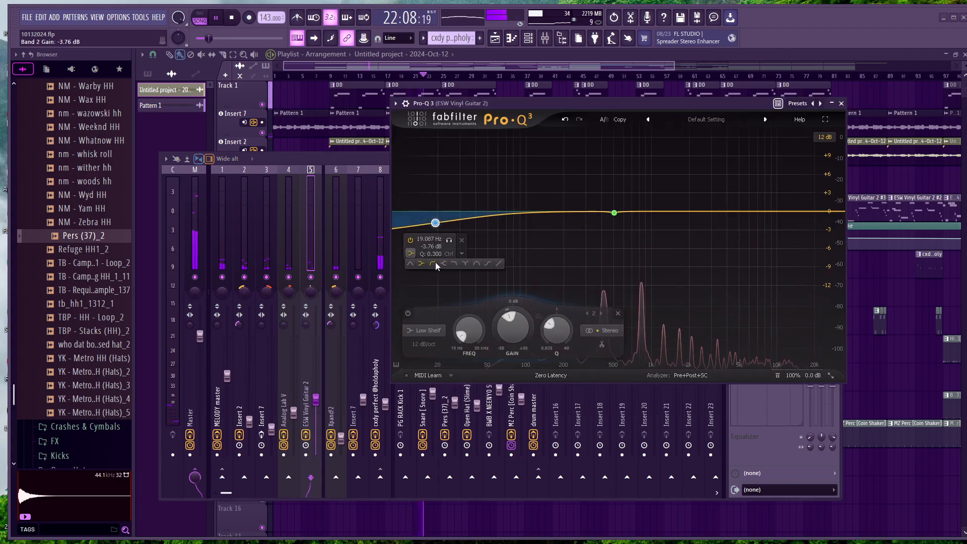
click(435, 263)
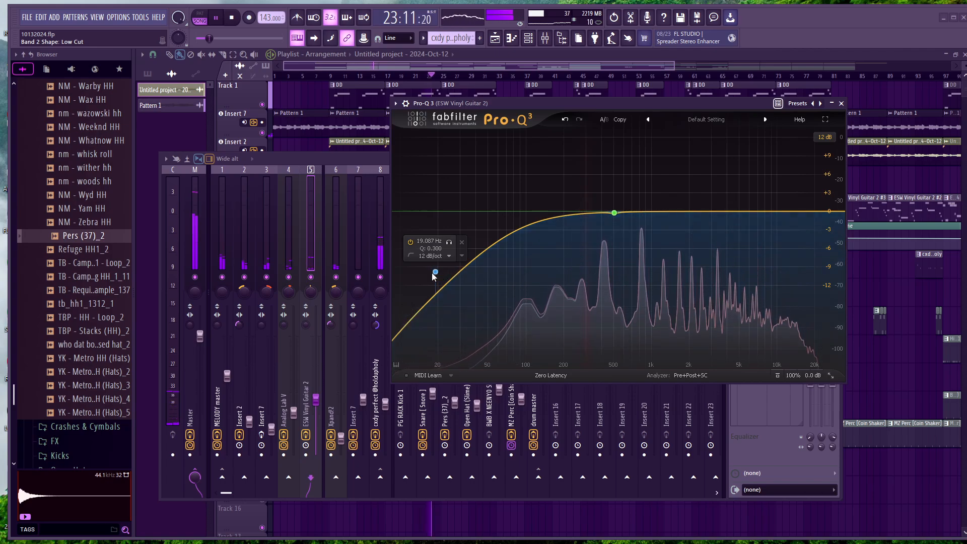
drag(434, 272, 553, 266)
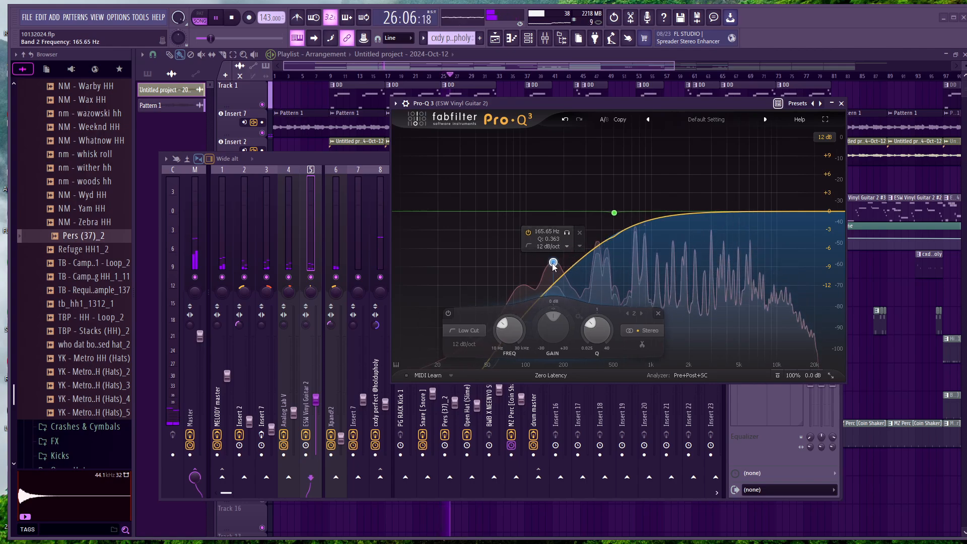
Raise ESW Vinyl Guitar 2's volume slightly, and shift its Pro-Q 3 low cut to a slightly higher frequency and Q
click(317, 402)
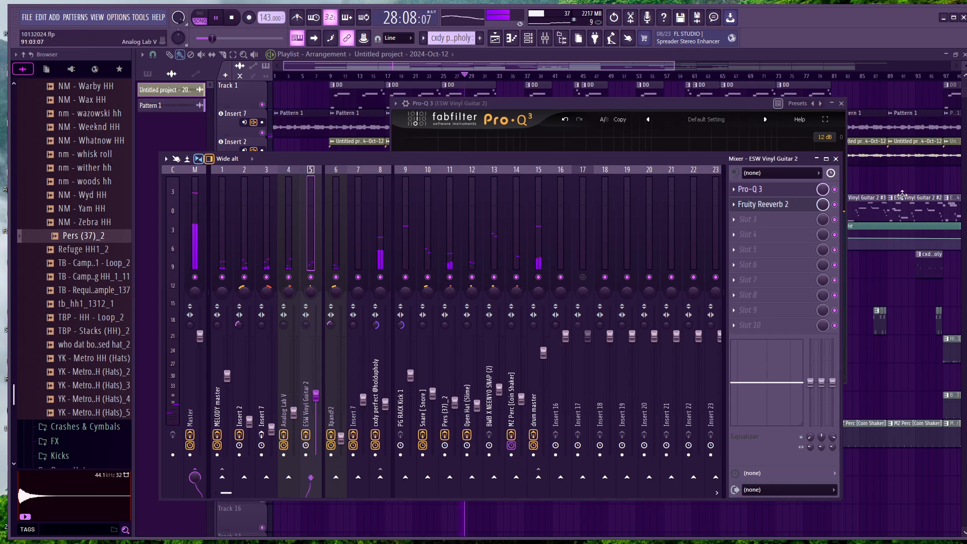
click(585, 107)
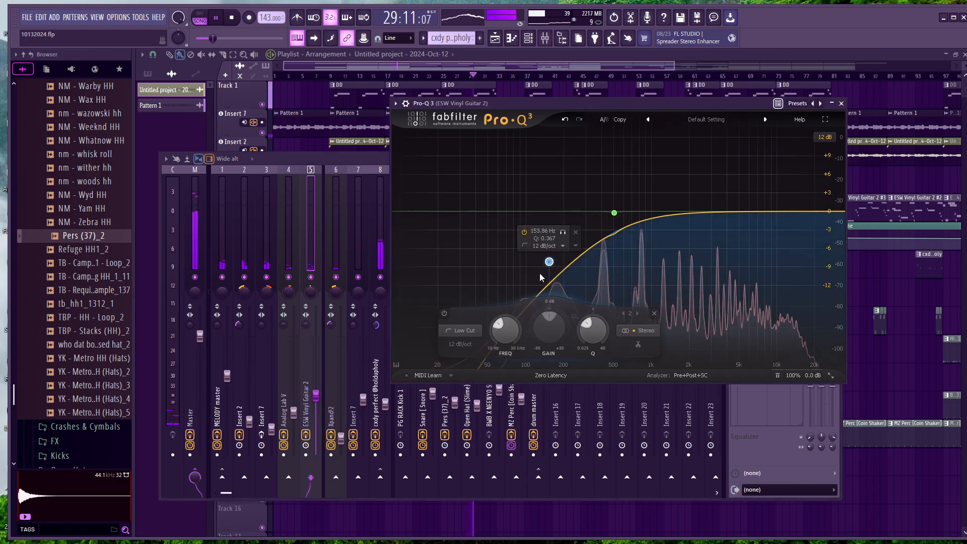
drag(553, 262, 558, 250)
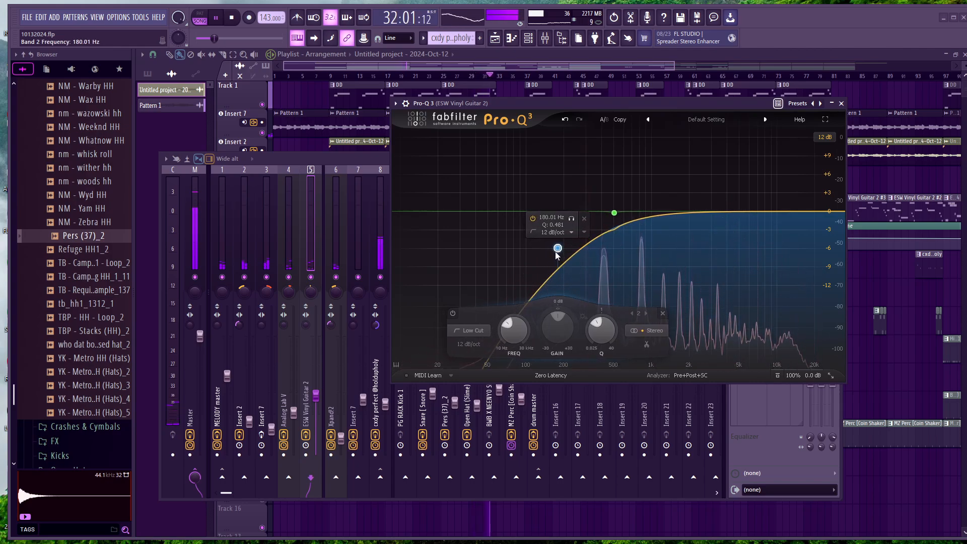
click(842, 103)
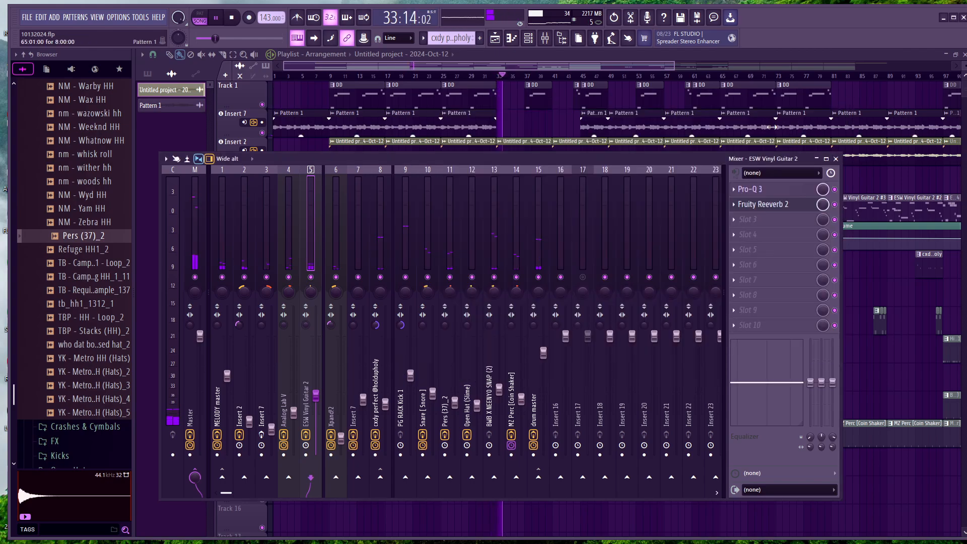
Watch the mixer's track levels while the beat keeps playing, and return to the full playlist view
click(541, 53)
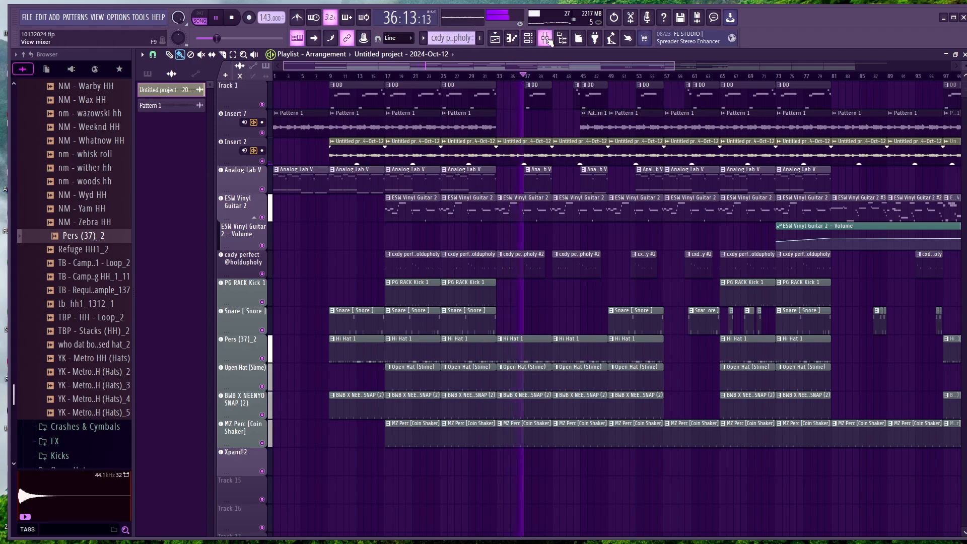
key(F9)
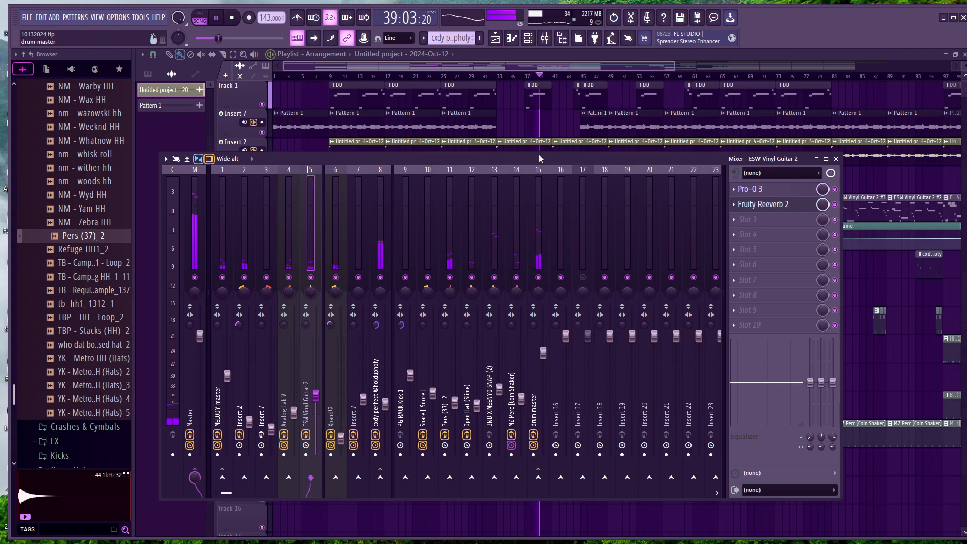
drag(539, 159, 551, 216)
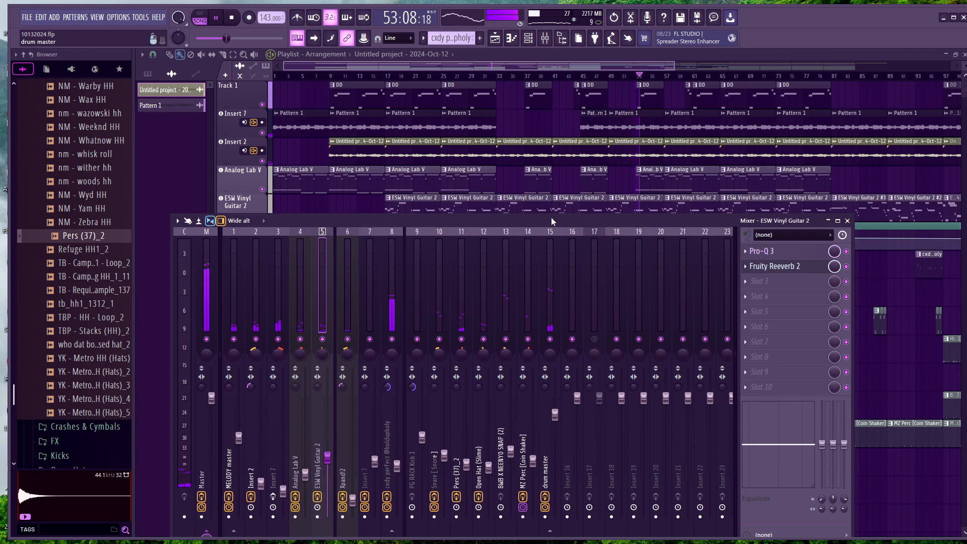
click(847, 221)
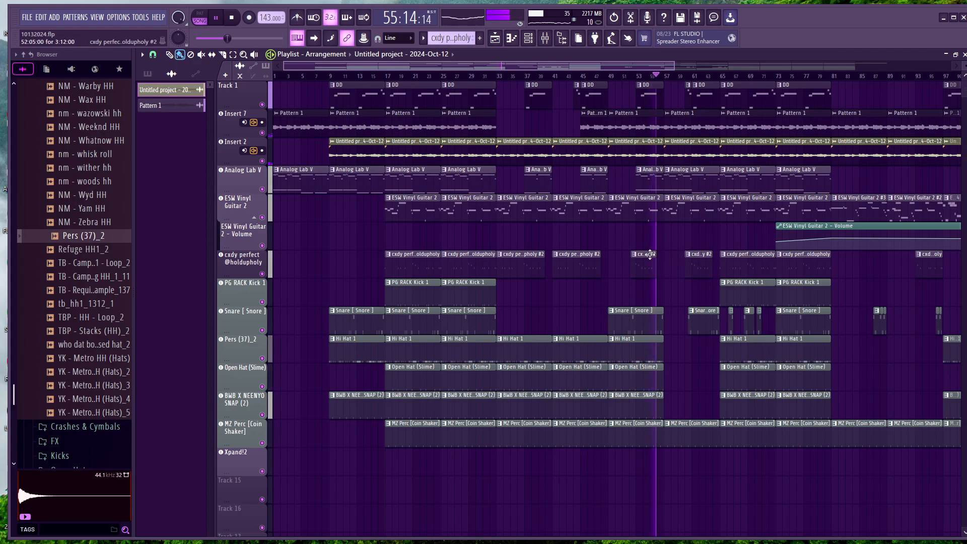